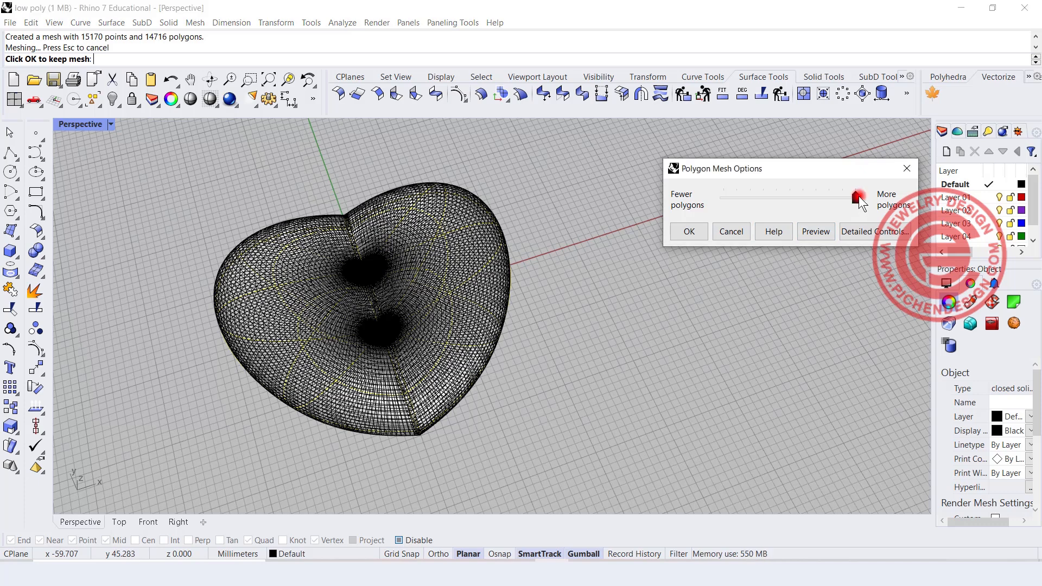
Create a mesh of the heart at the fewest-polygons setting and move it along positive X, clear of the original
left_click(815, 231)
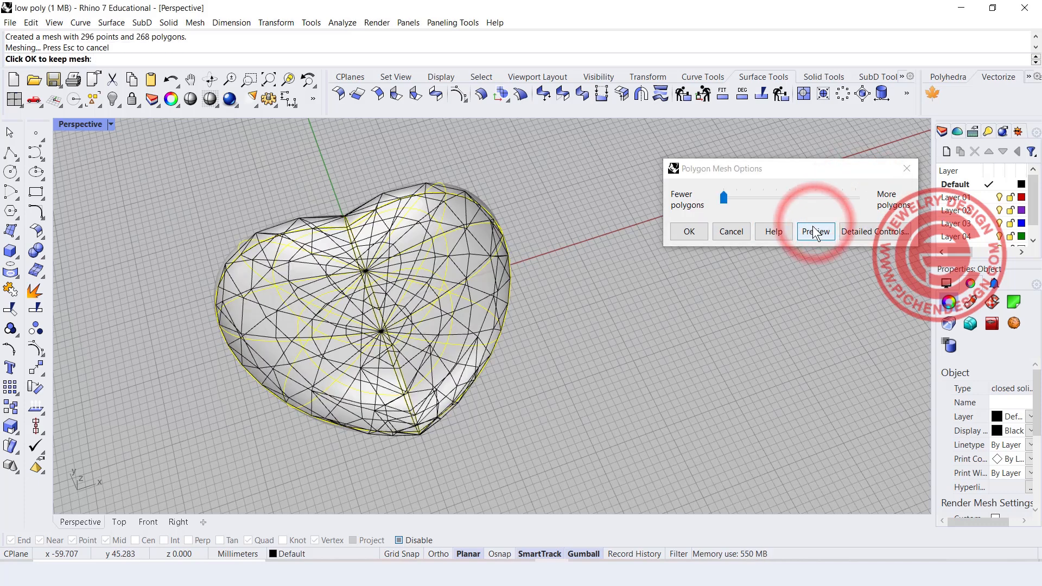
left_click(688, 232)
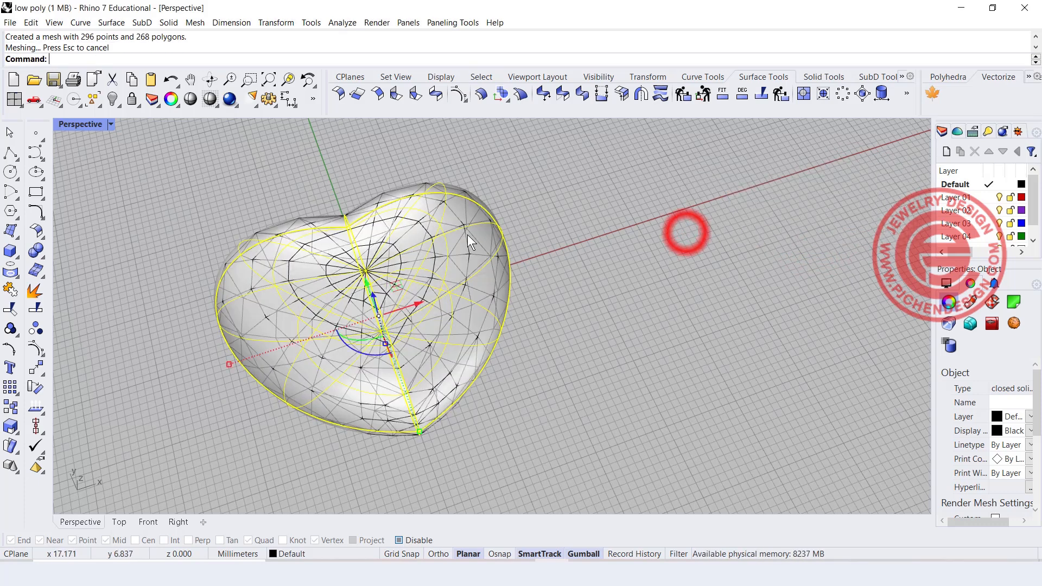
right_click_drag(474, 234, 466, 239)
left_click(466, 237)
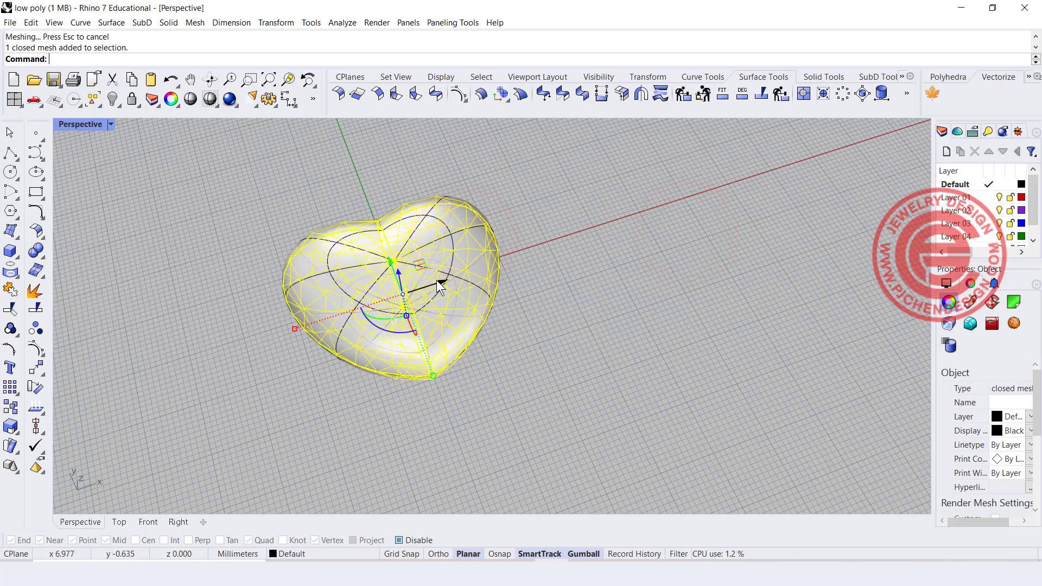
left_click_drag(438, 280, 738, 263)
left_click(692, 359)
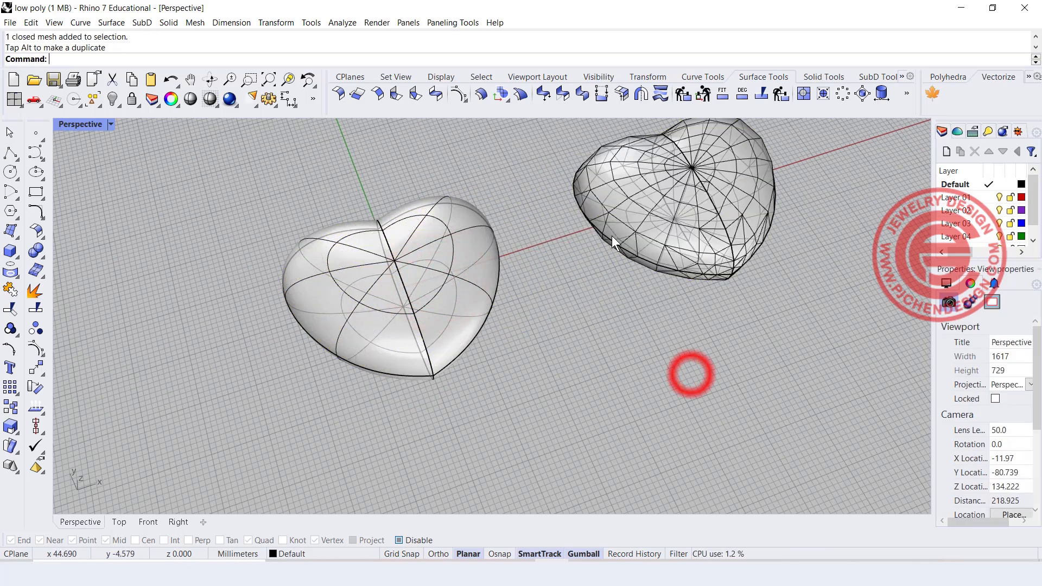
Compare the mesh heart with the original in Rendered display and return the Perspective viewport to Ghosted
left_click(111, 124)
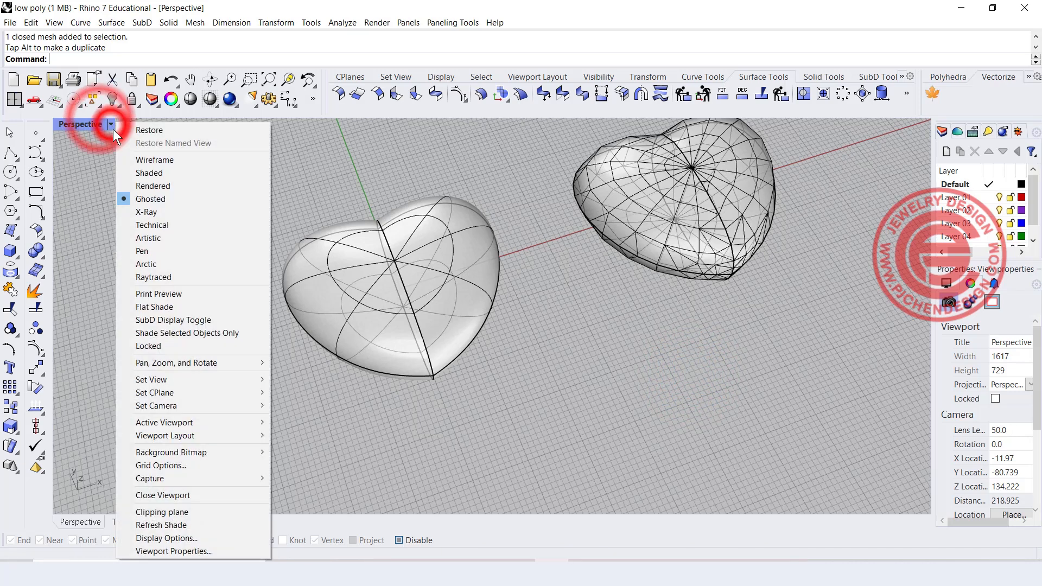
left_click(150, 187)
right_click_drag(687, 286, 656, 244)
scroll(600, 181, "up", 4)
scroll(600, 181, "down", 3)
left_click(111, 123)
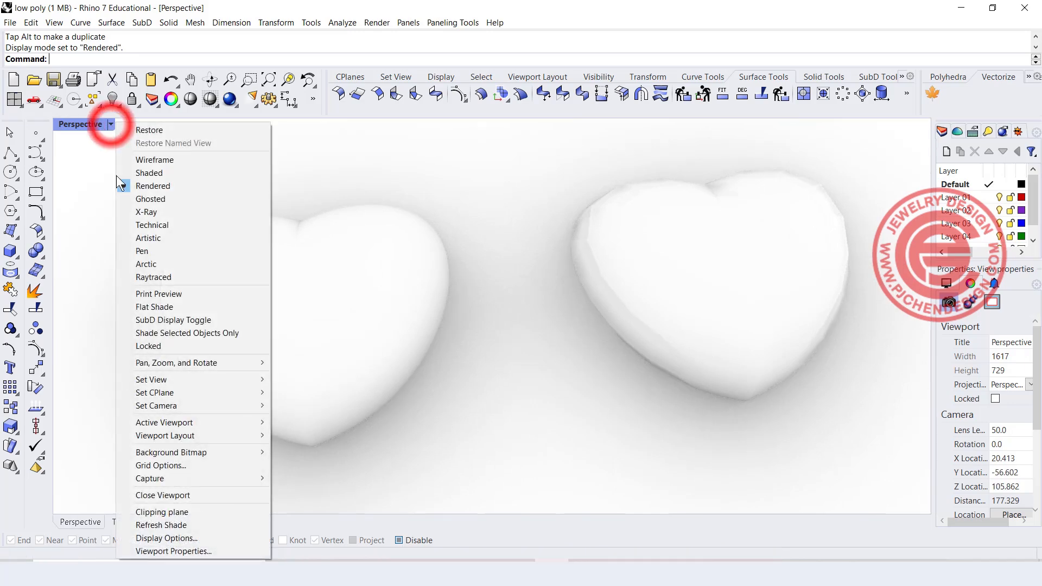
left_click(140, 198)
scroll(477, 303, "down", 3)
scroll(532, 262, "up", 4)
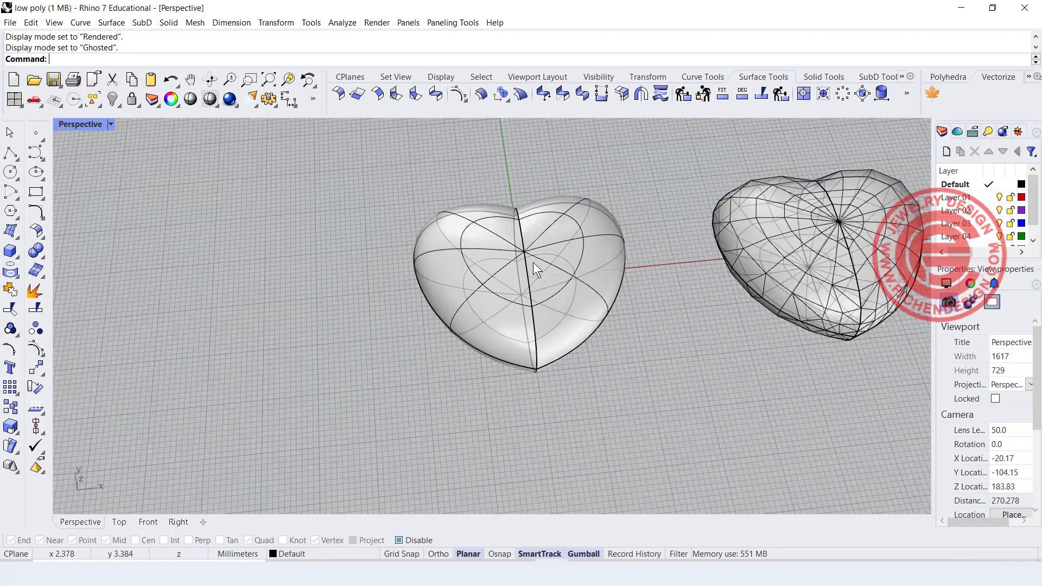
Start the Mesh command on the original heart, preview the fewest-polygons mesh and open the detailed meshing options
left_click(560, 259)
key("Return")
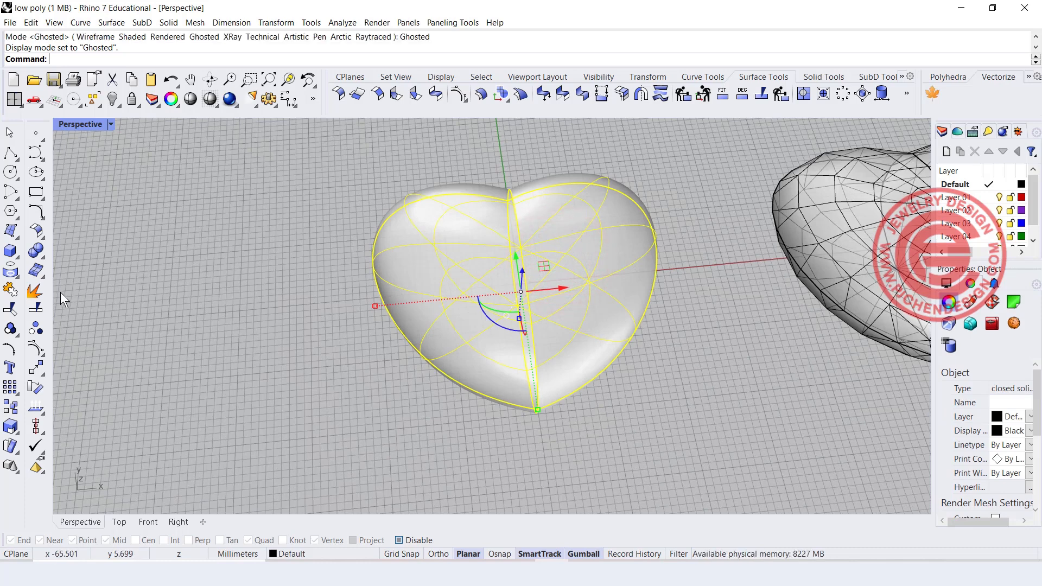
left_click(35, 270)
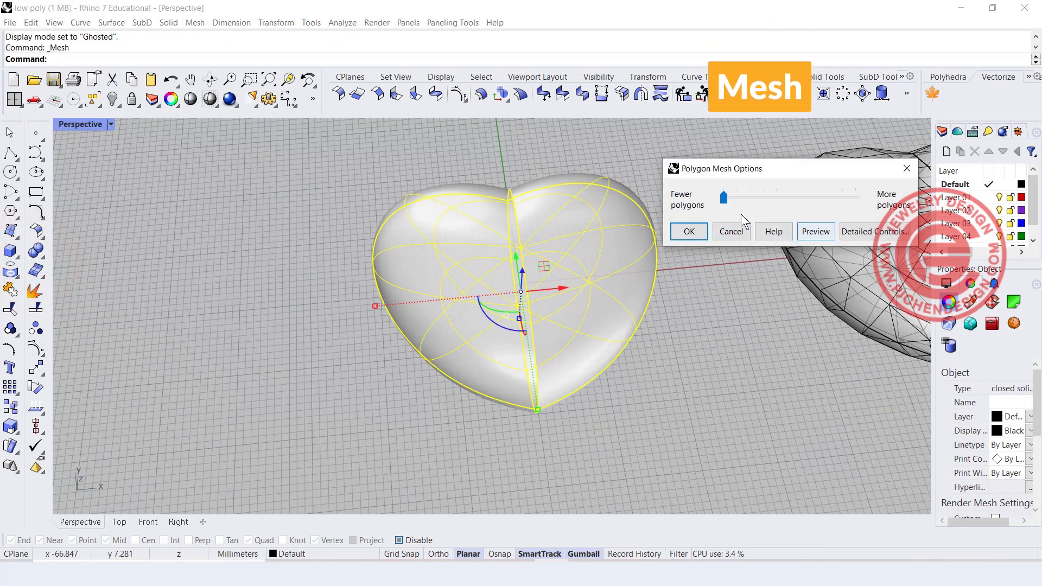
left_click(817, 232)
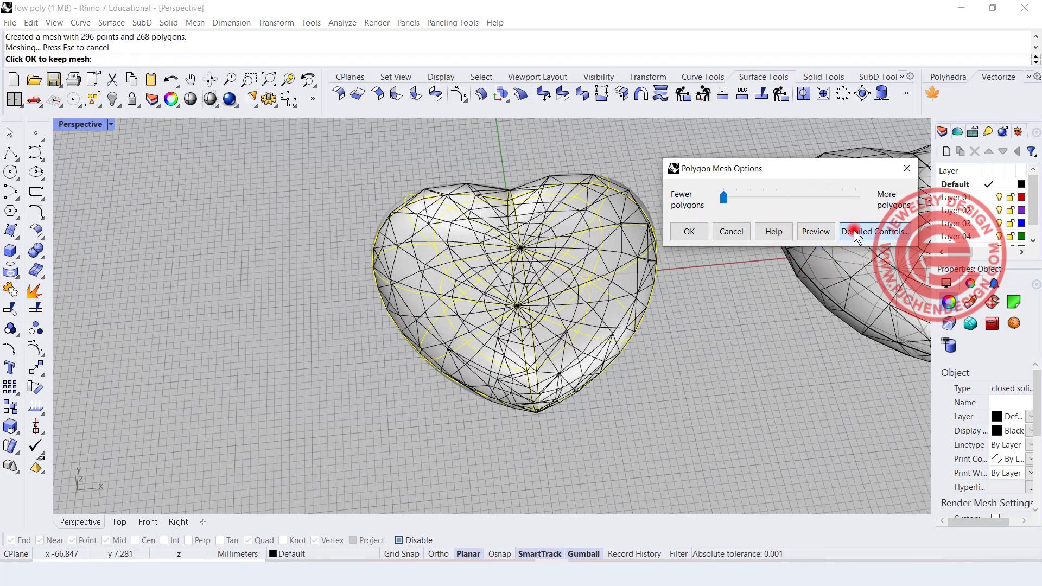
left_click(854, 230)
left_click_drag(622, 138, 697, 139)
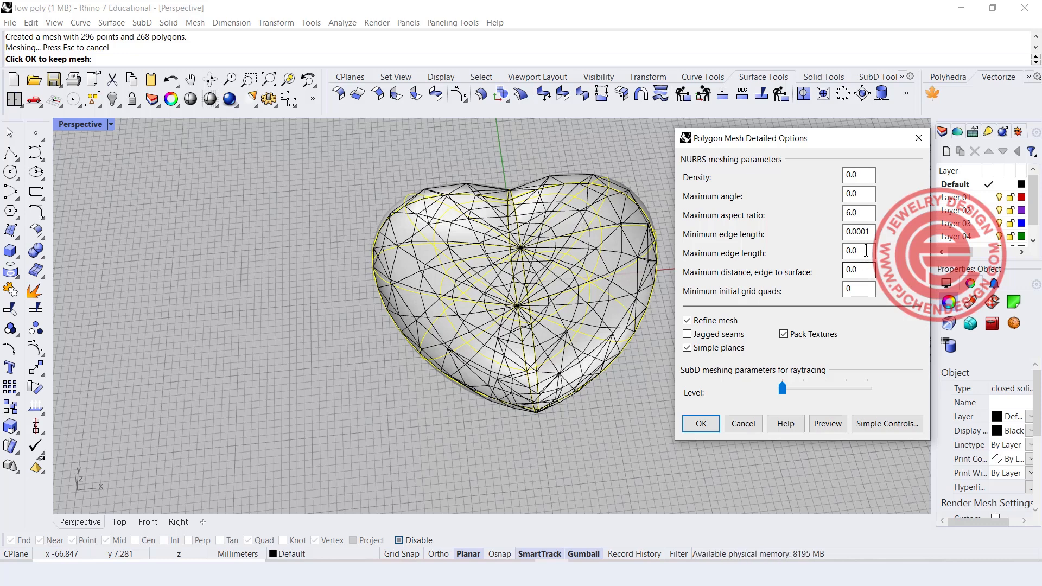
Set the maximum aspect ratio to 0 and the minimum edge length to 5, preview the result and create the mesh
double_click(858, 212)
type("0")
double_click(870, 230)
type("0")
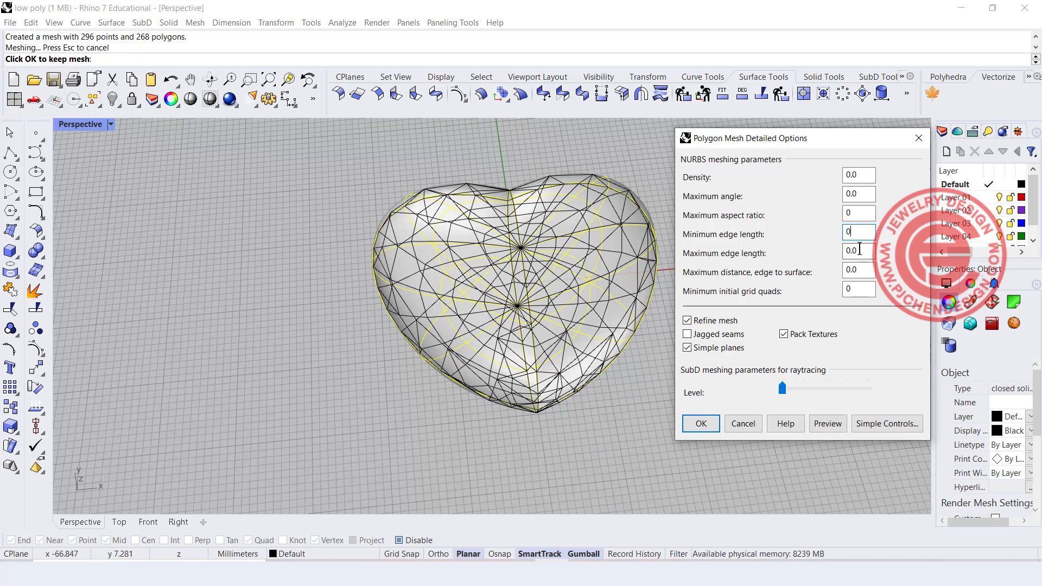
left_click_drag(856, 233, 820, 232)
type("5")
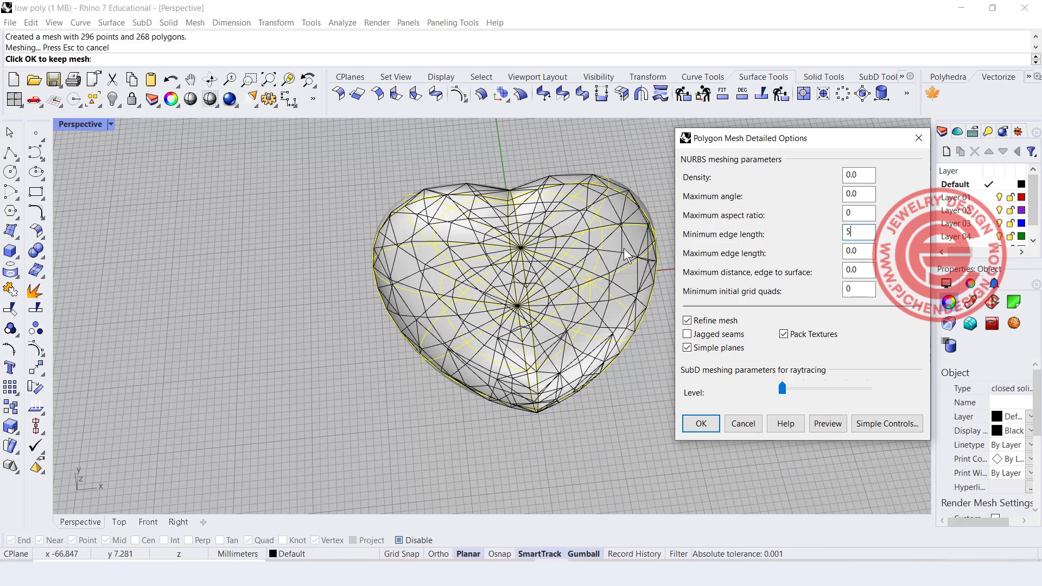
left_click(827, 423)
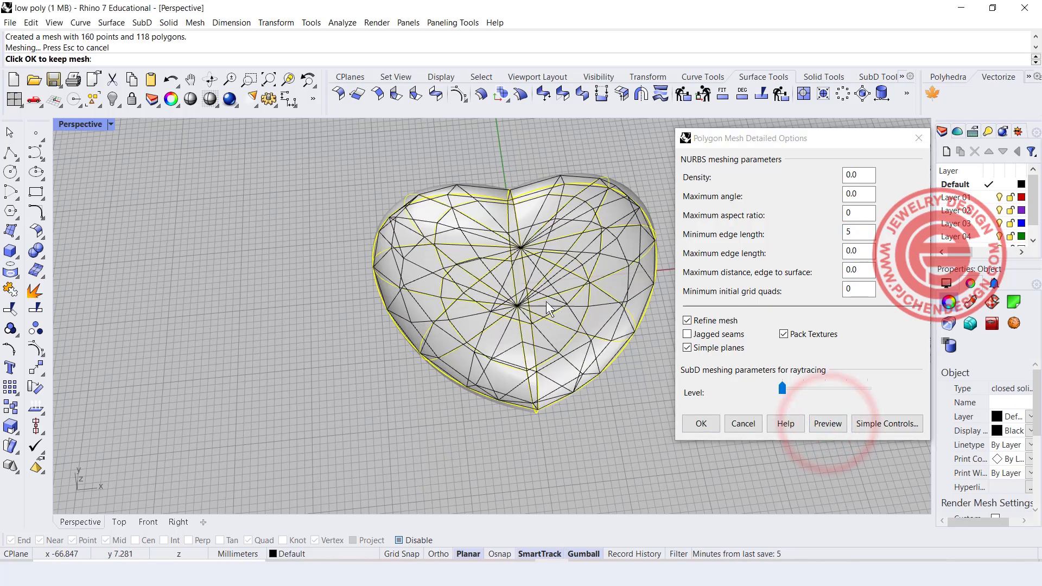
right_click_drag(546, 297, 481, 208)
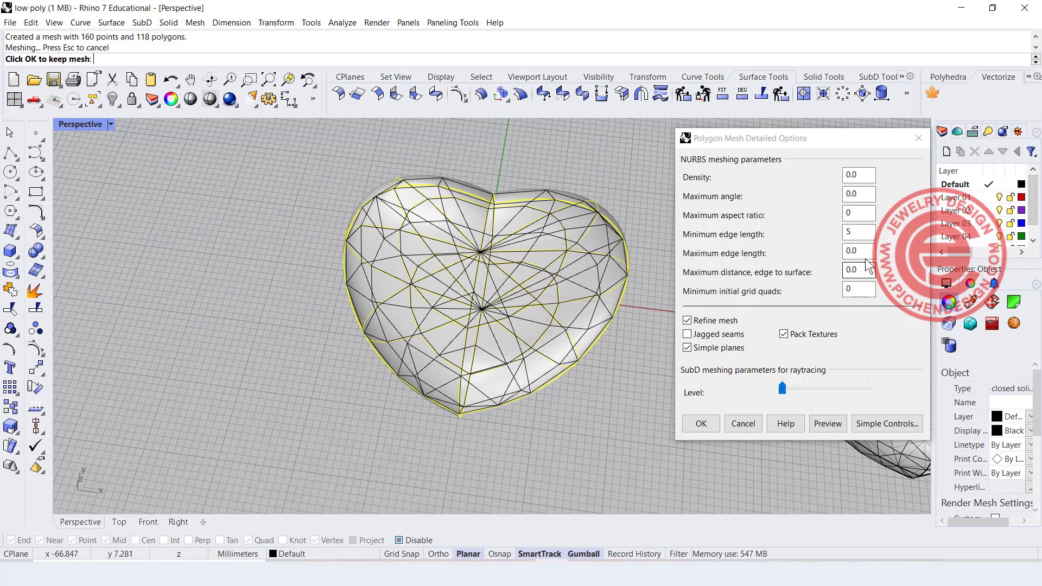
left_click(701, 423)
Move the new mesh heart along negative X so it stands beside the original heart
left_click(594, 279)
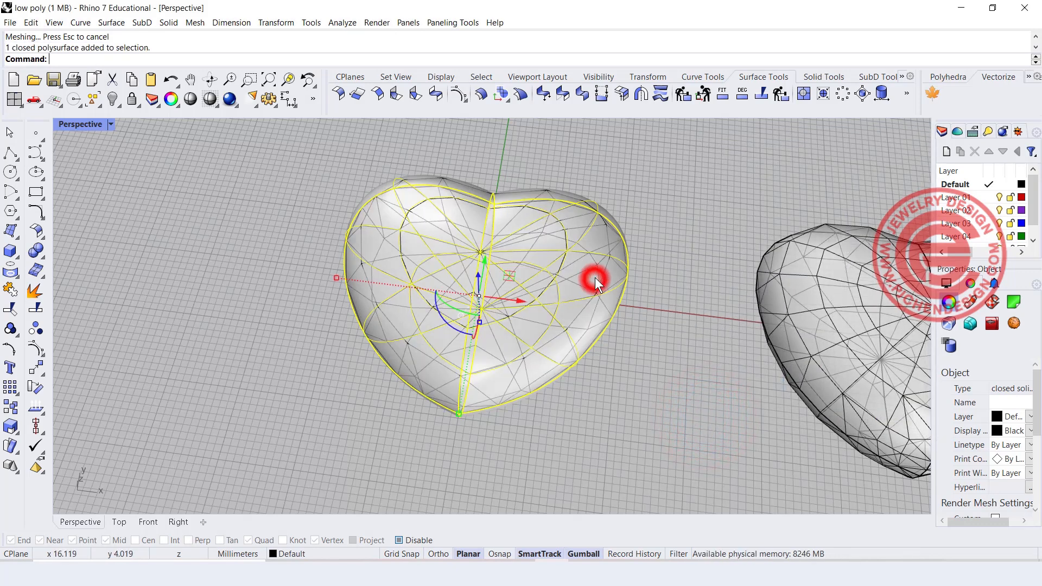
left_click(595, 268)
left_click_drag(522, 300, 207, 268)
left_click(244, 350)
Compare the three hearts' faceting in Rendered display and switch the Perspective viewport back to Ghosted
scroll(352, 269, "down", 4)
right_click_drag(352, 268, 467, 270, "shift")
left_click(106, 123)
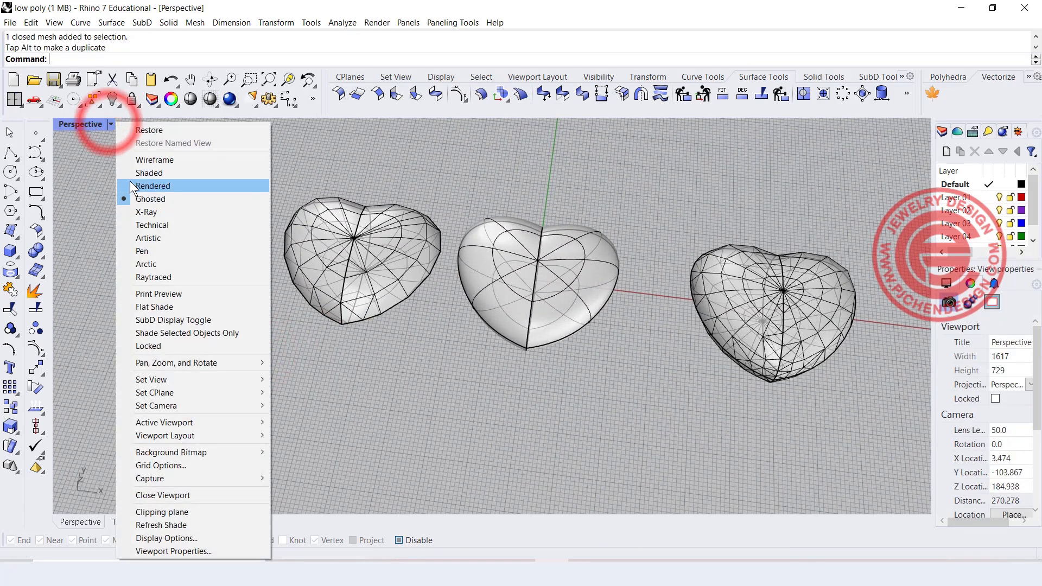
left_click(132, 182)
right_click_drag(367, 294, 373, 203)
scroll(382, 189, "up", 6)
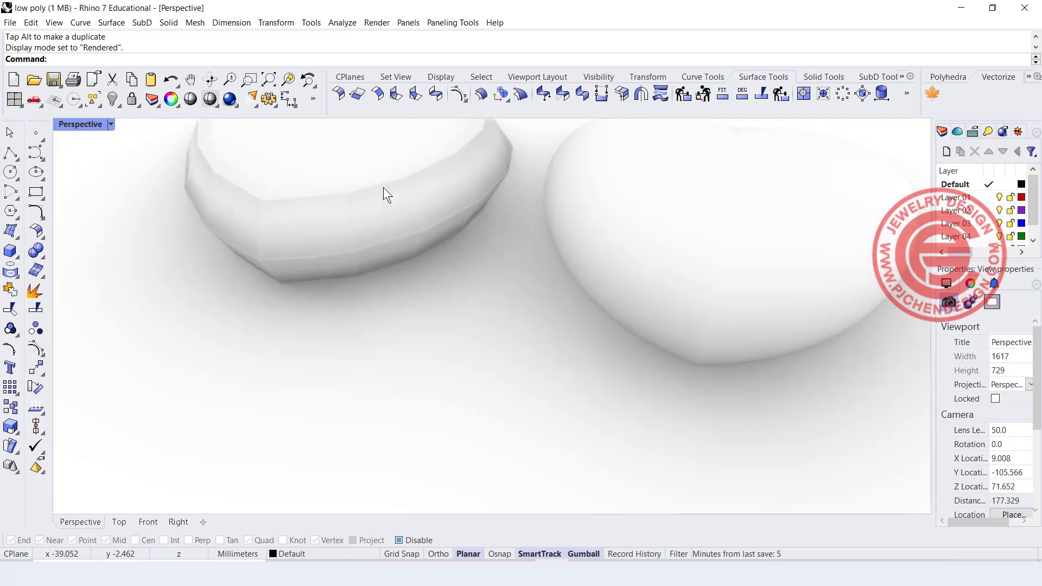
scroll(386, 187, "down", 4)
right_click_drag(545, 265, 476, 282, "shift")
left_click(741, 301)
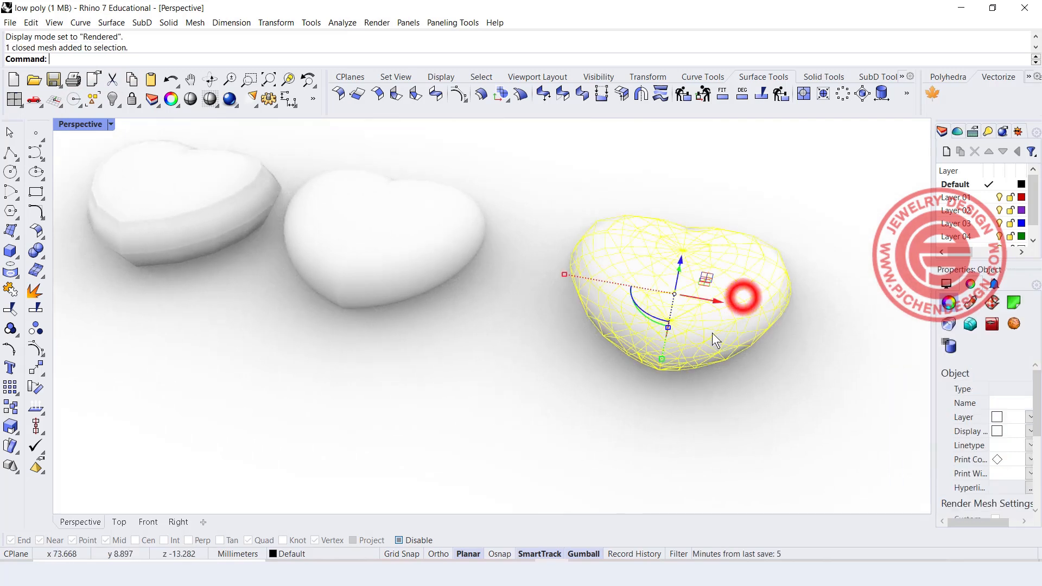
left_click(111, 124)
left_click(166, 199)
right_click_drag(166, 200, 427, 315)
Create another mesh from the original heart with a minimum edge length of 8, previewing it first
left_click(301, 339)
scroll(307, 332, "down", 5)
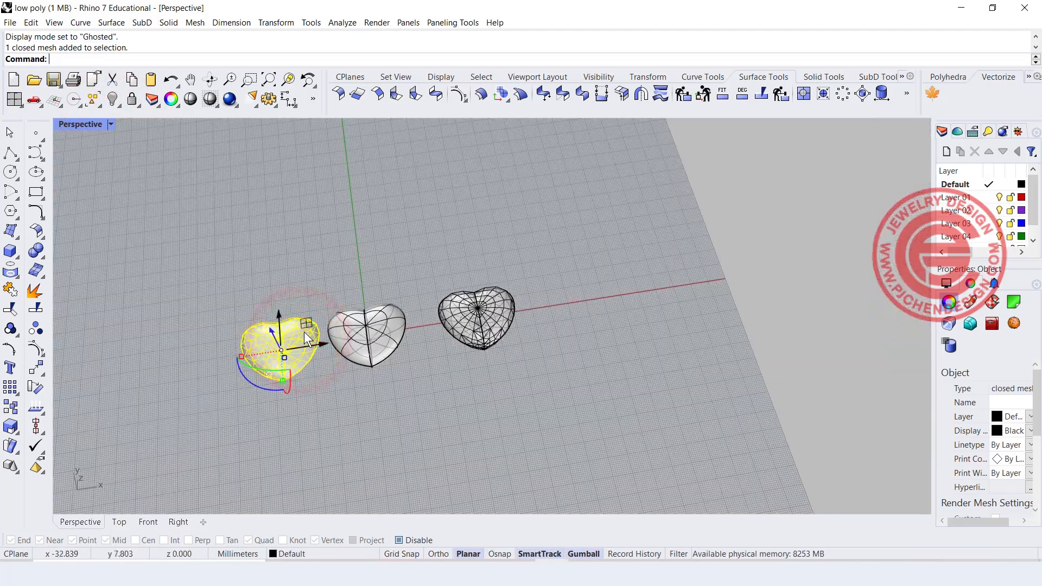
scroll(301, 333, "up", 7)
right_click_drag(298, 334, 352, 272, "shift")
left_click(514, 259)
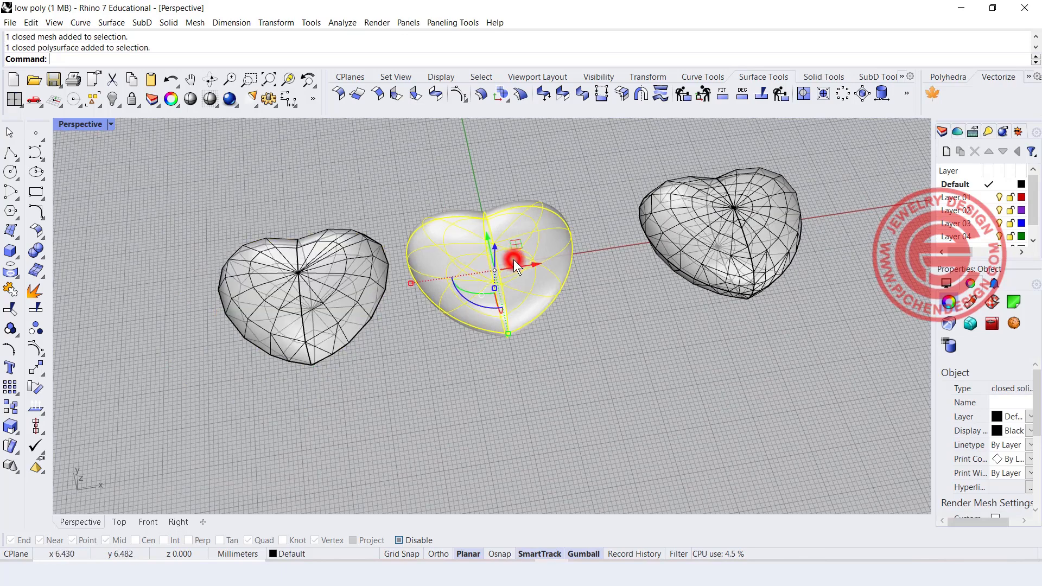
type("Mesh")
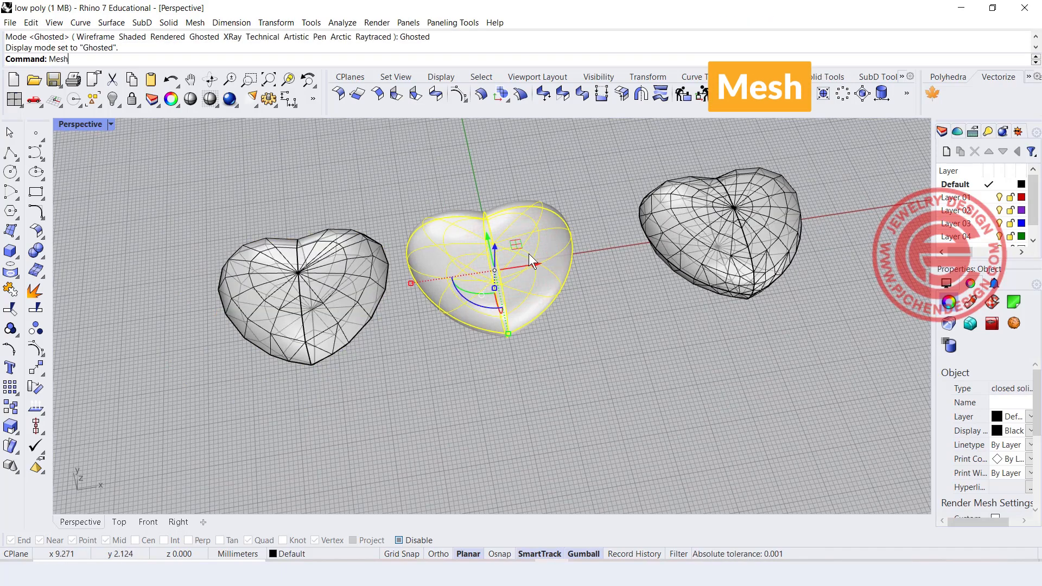
key("Return")
double_click(853, 231)
type("8")
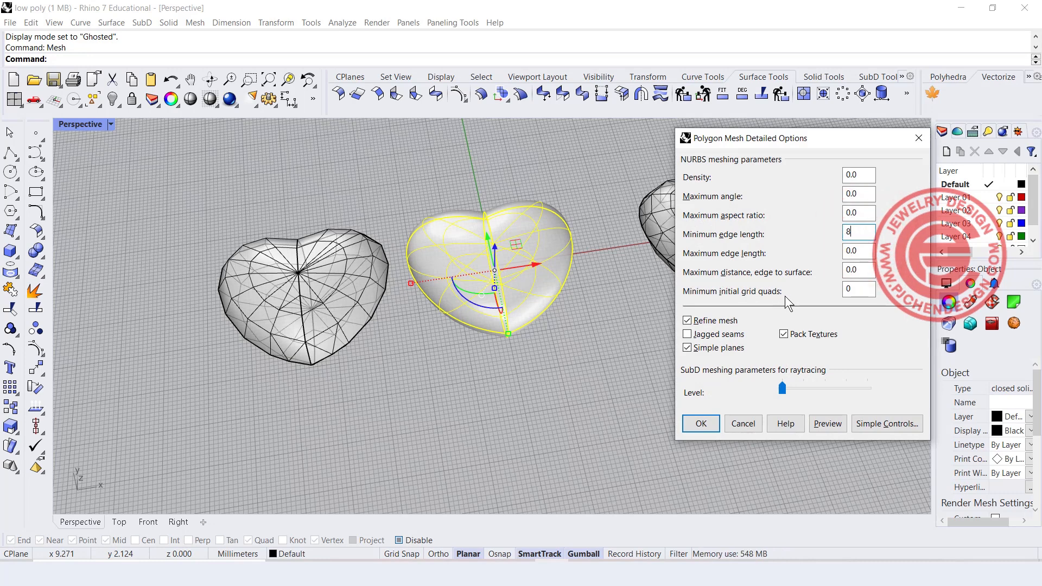
left_click(827, 423)
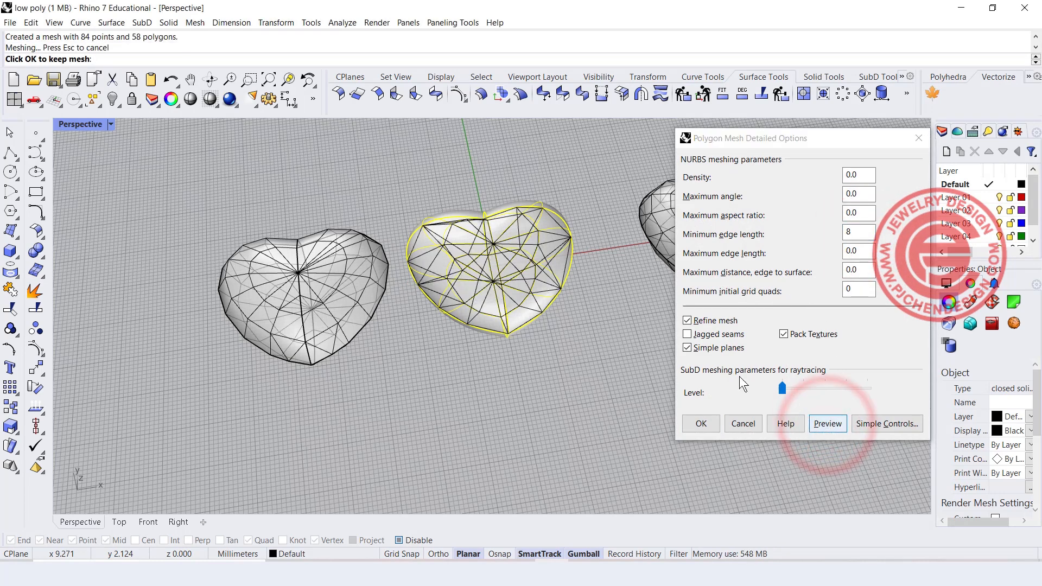
left_click(698, 422)
Move the original smooth heart along negative X, past the mesh with minimum edge length 5
left_click_drag(533, 263, 159, 290)
left_click(571, 341)
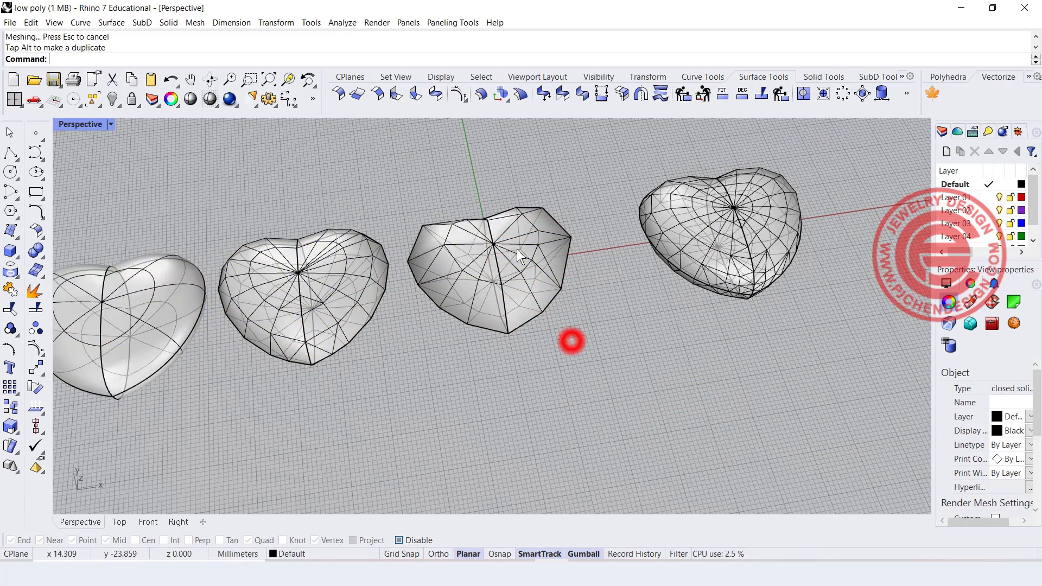
right_click_drag(491, 228, 491, 299)
right_click_drag(508, 398, 509, 303)
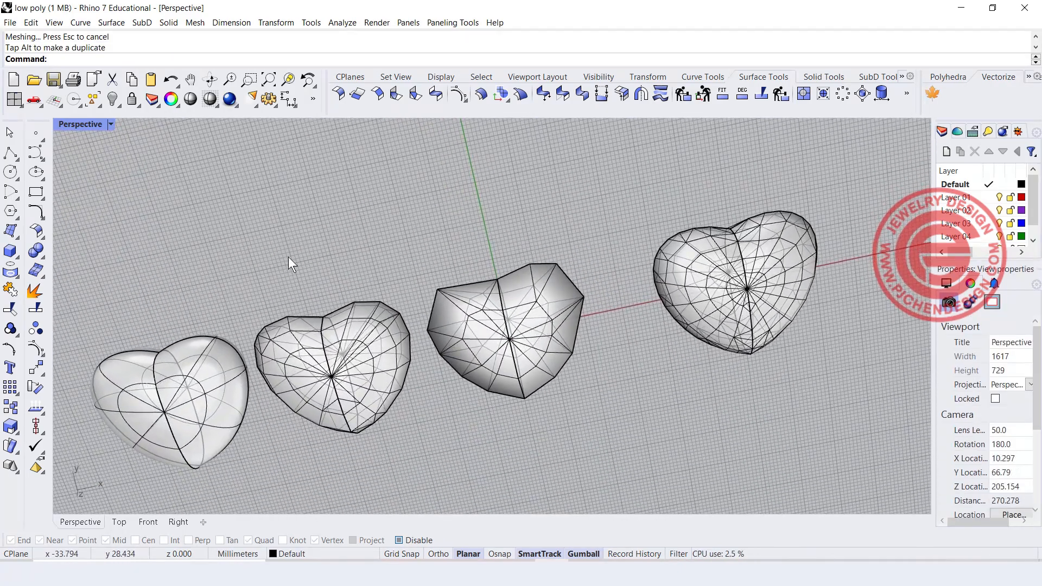
Examine the facet patterns of the mesh hearts in the maximized Top viewport
double_click(74, 123)
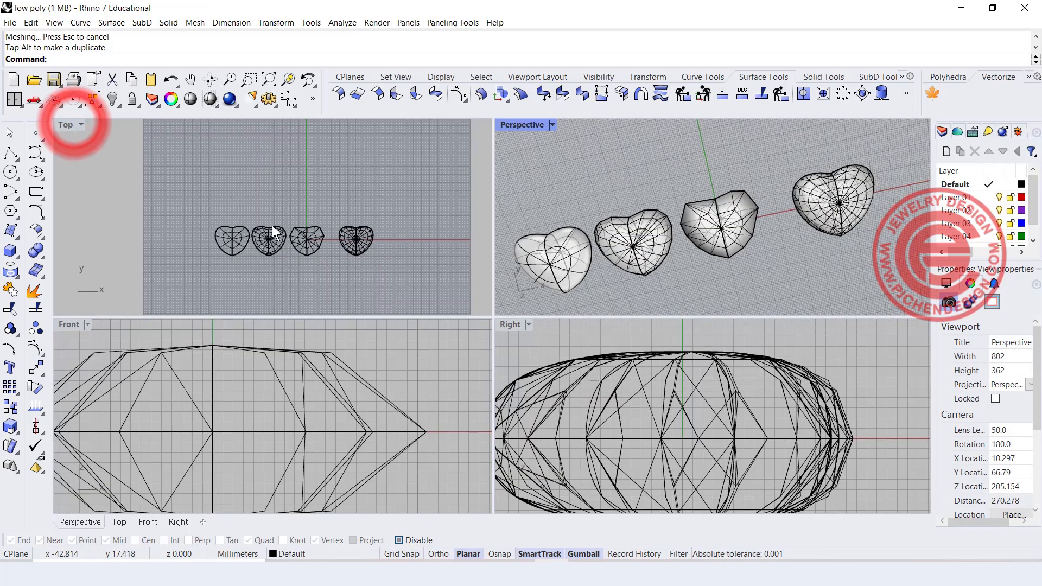
double_click(67, 125)
scroll(568, 346, "up", 5)
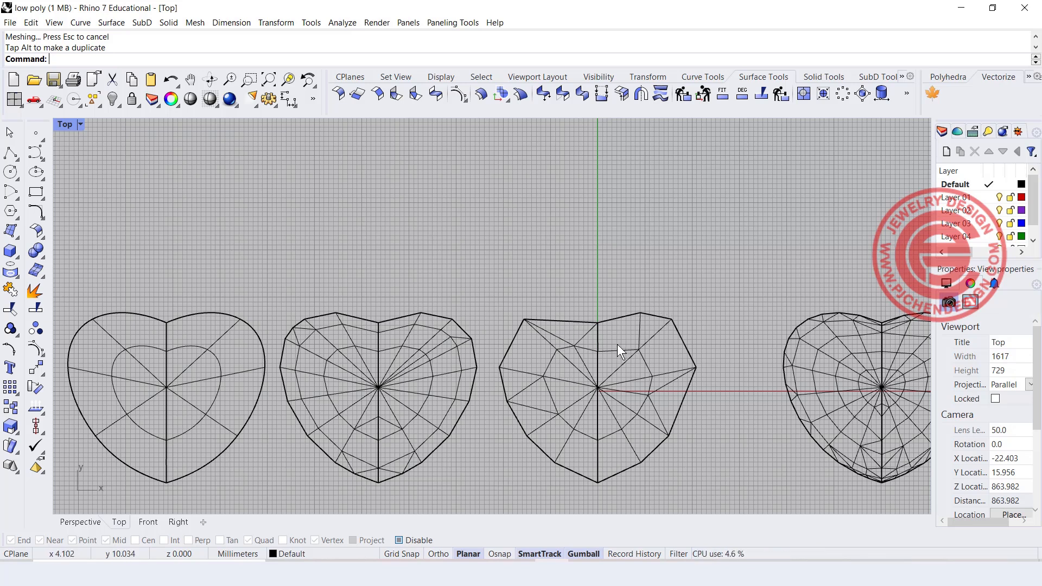
left_click(584, 347)
right_click_drag(635, 365, 631, 304)
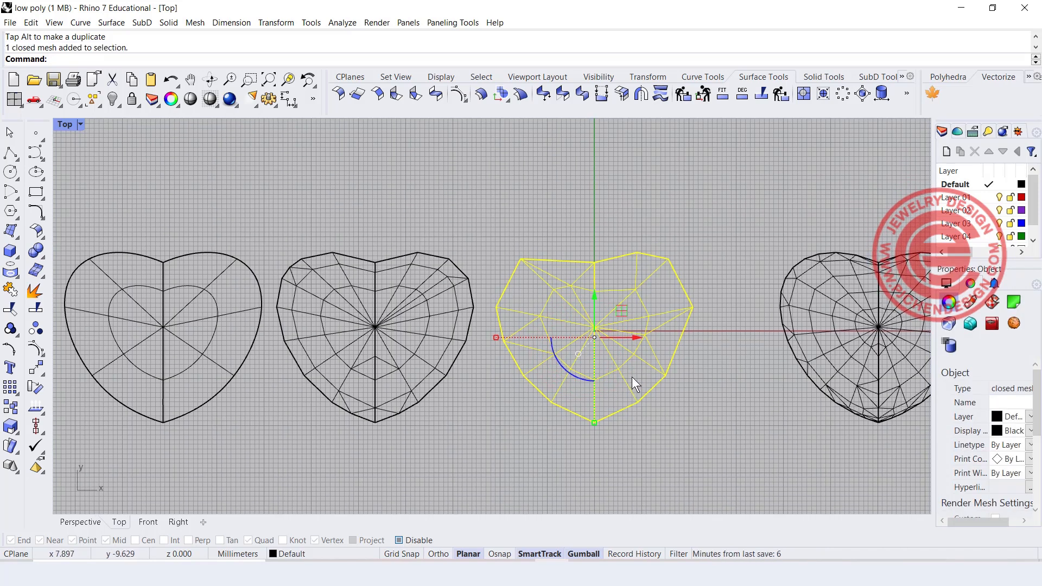
left_click(439, 414)
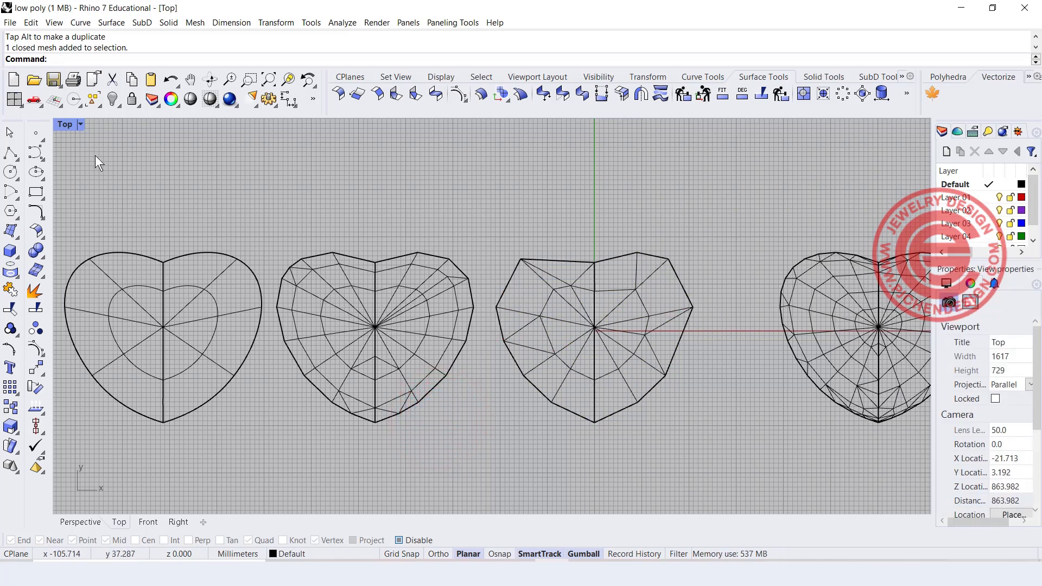
scroll(731, 339, "down", 4)
right_click_drag(730, 347, 467, 325)
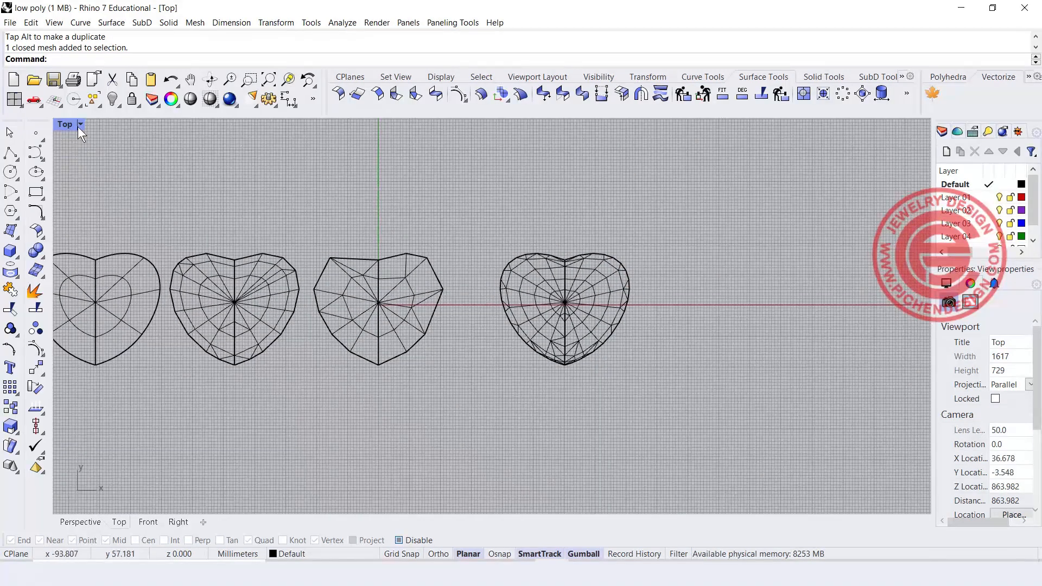
Return to the maximized Perspective viewport and select the original smooth heart at the end of the row
double_click(59, 122)
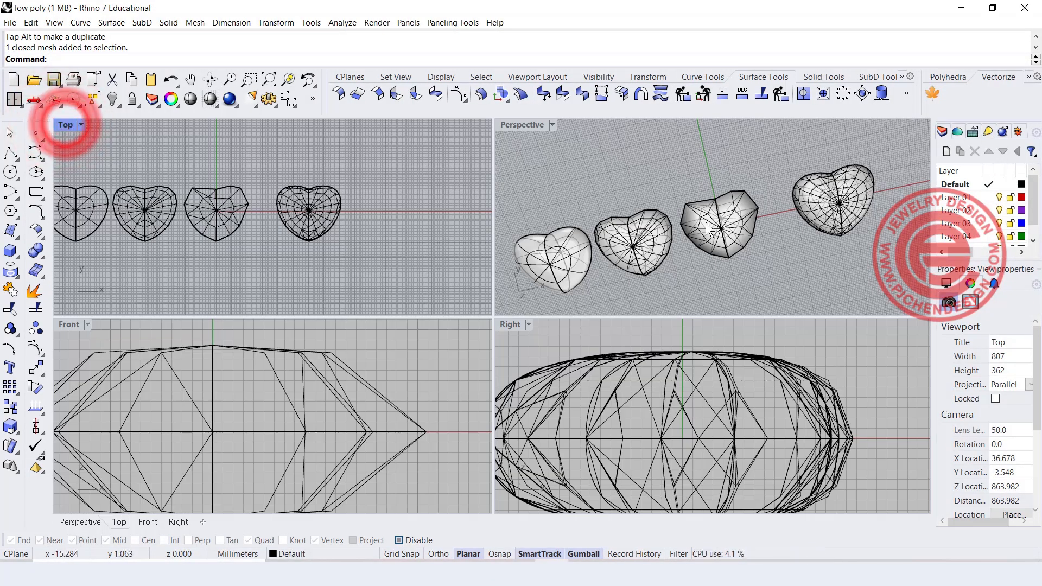
double_click(515, 125)
scroll(529, 312, "down", 4)
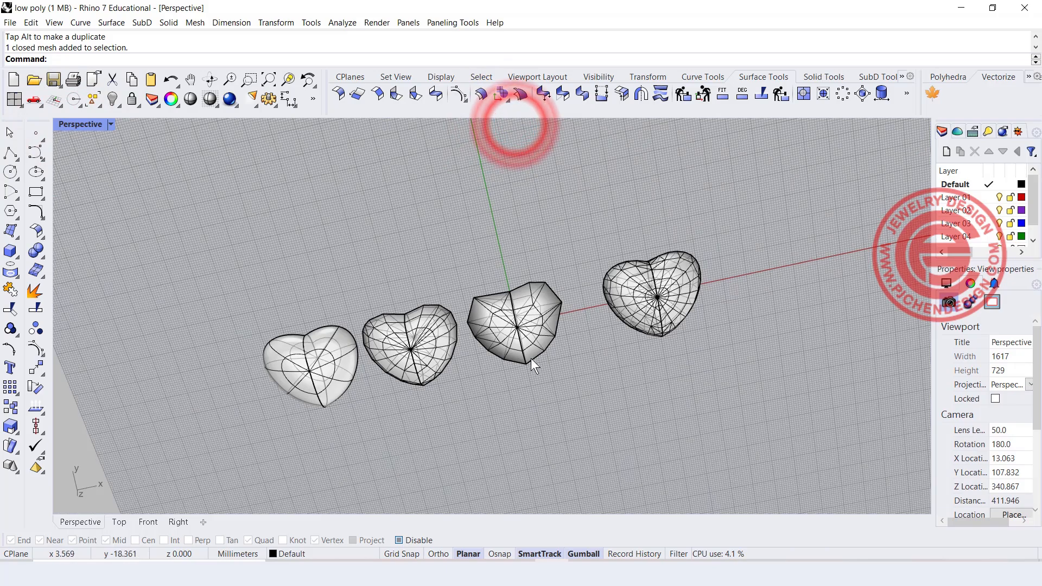
right_click_drag(531, 358, 461, 314)
scroll(322, 253, "up", 3)
left_click(337, 266)
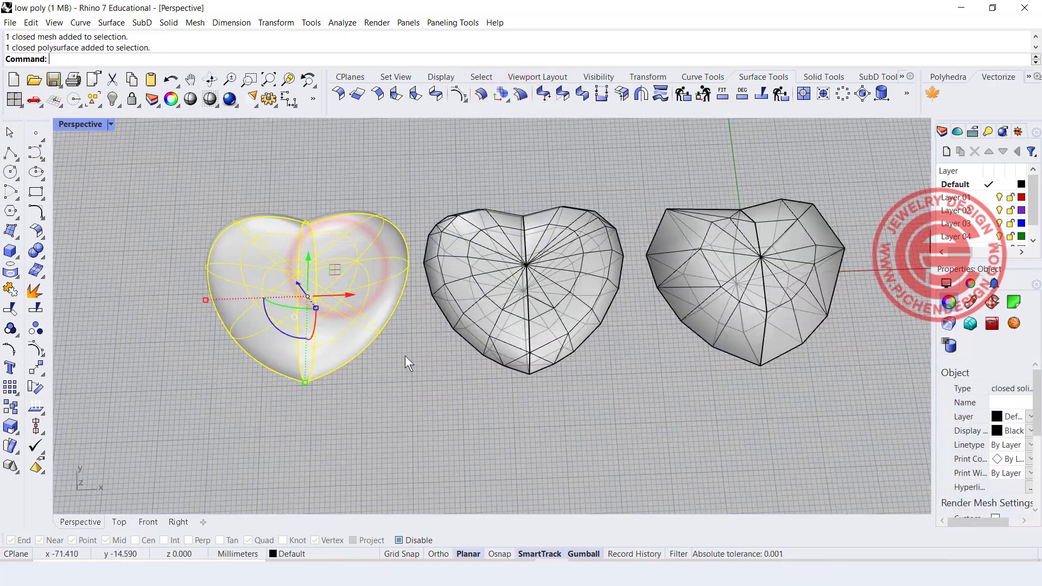
scroll(688, 304, "down", 7)
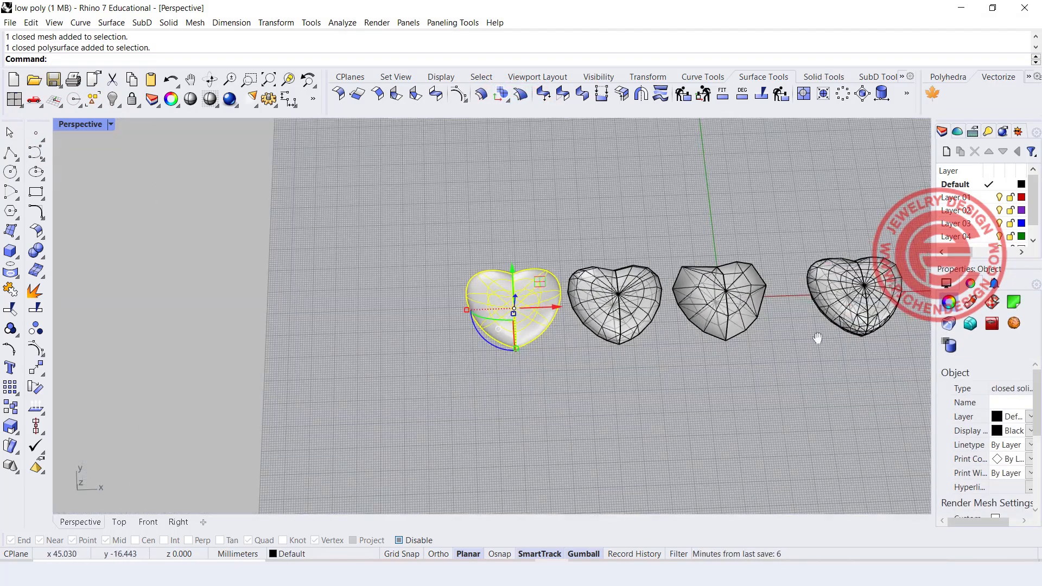
Set up ReduceMesh on the dense mesh heart farthest along positive X to reduce it by 50 percent, and preview the result
right_click_drag(819, 340, 489, 320, "shift")
scroll(535, 266, "up", 7)
left_click(523, 273)
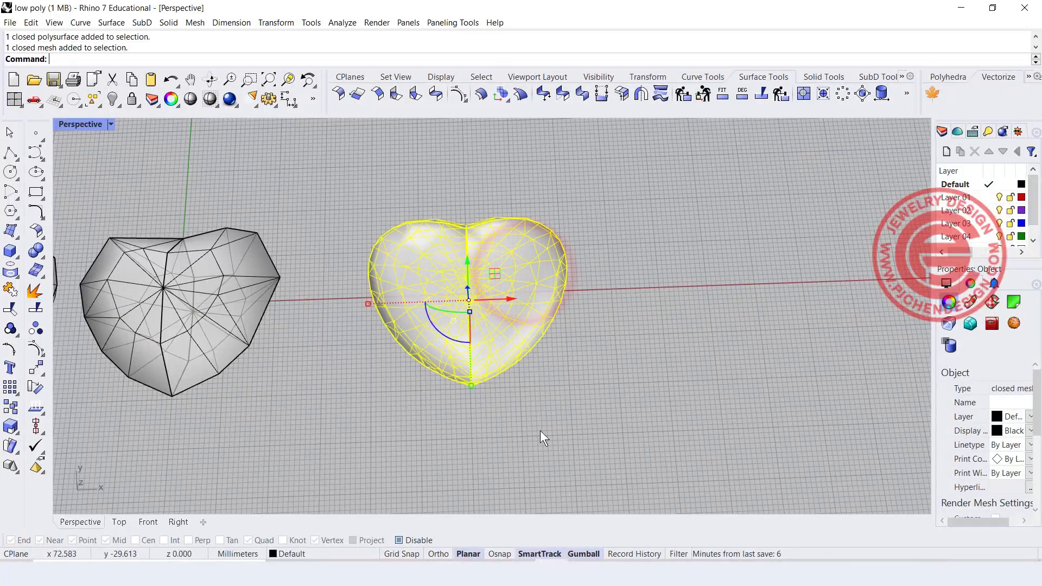
left_click(605, 354)
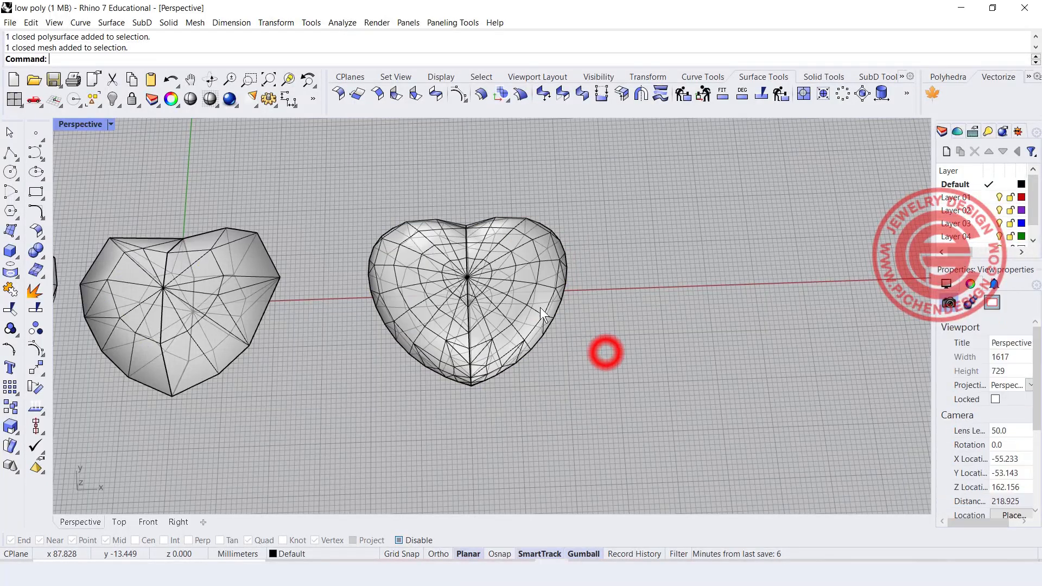
left_click(510, 280)
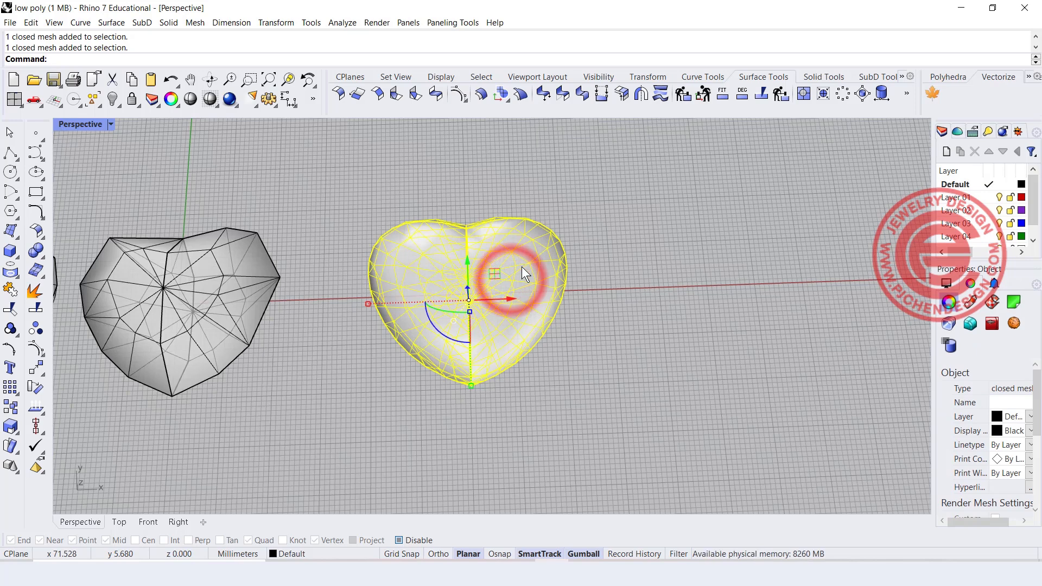
type("ReduceMesh")
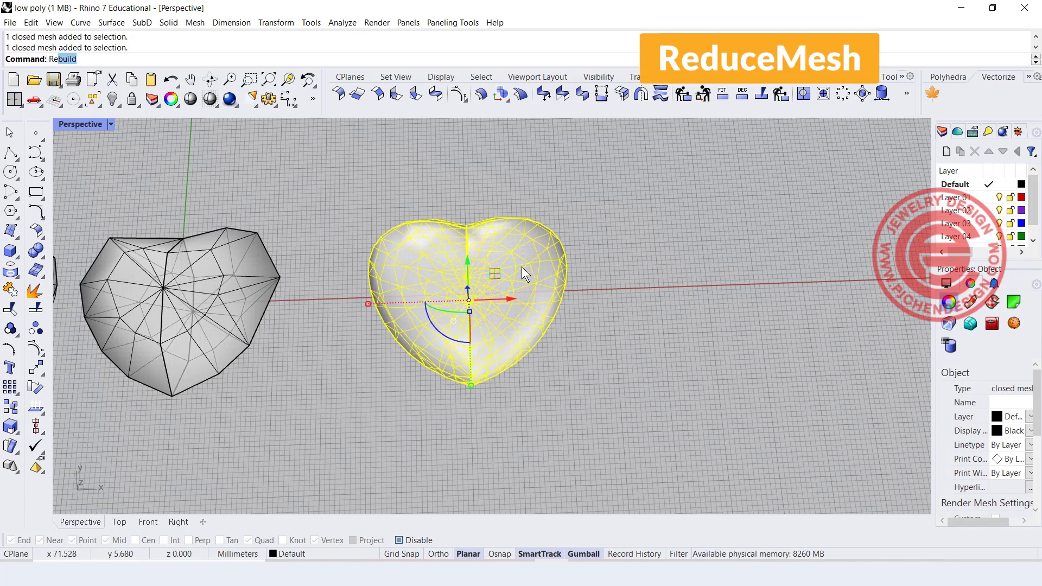
key("Return")
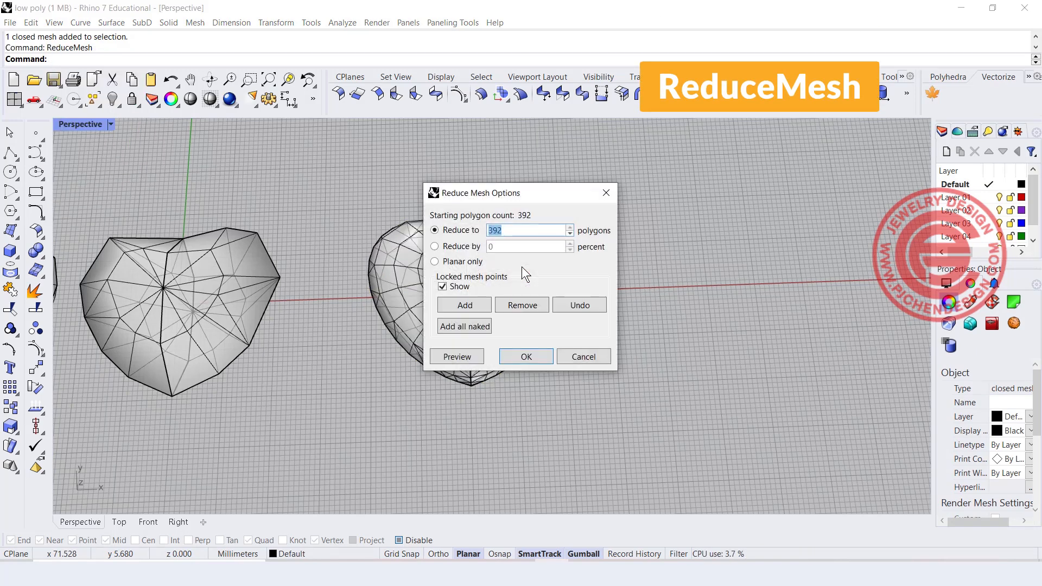
left_click_drag(545, 198, 762, 181)
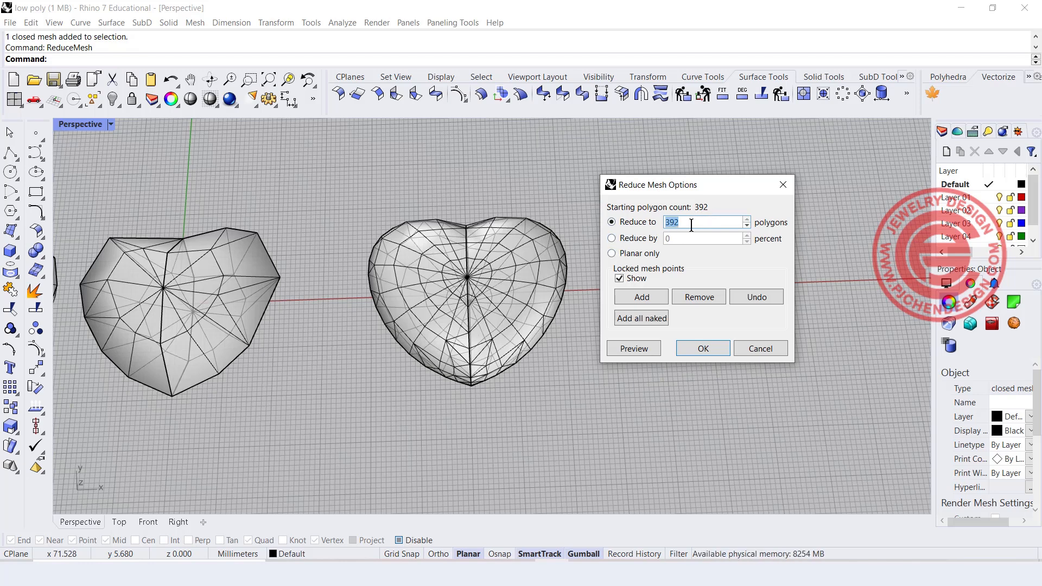
left_click(612, 239)
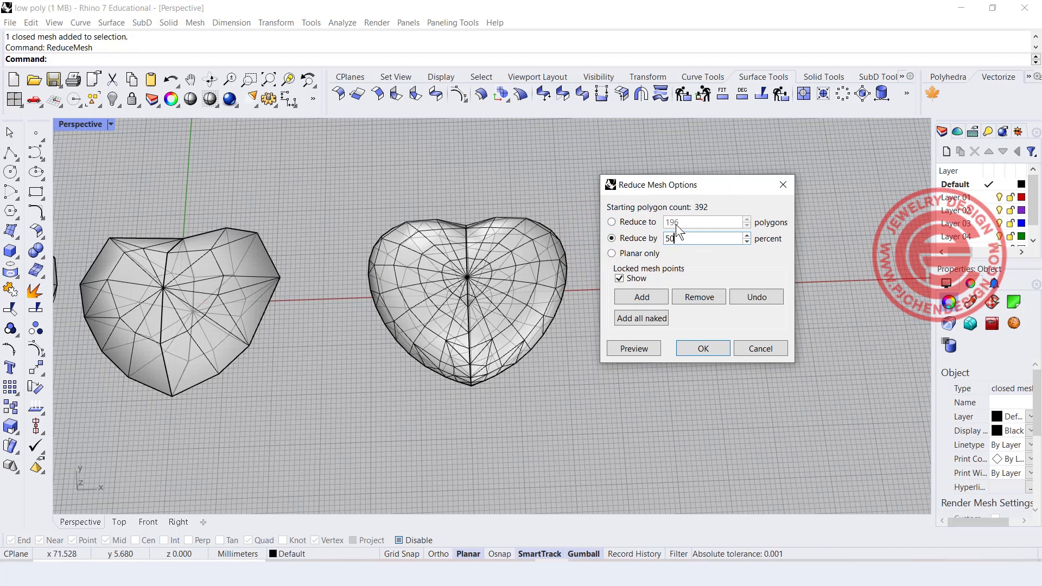
left_click(634, 347)
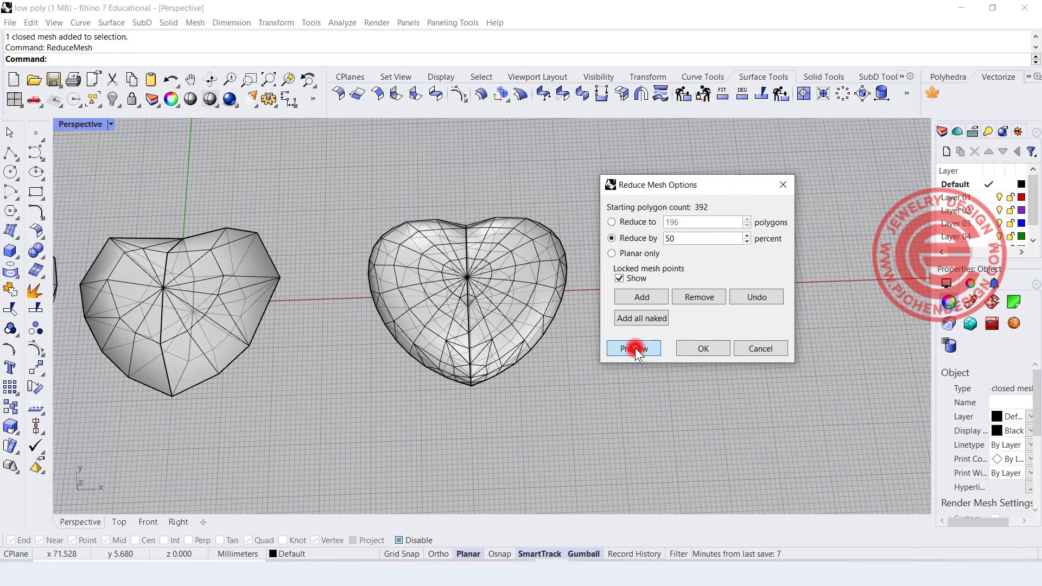
Inspect the reduction preview up close and apply it to the mesh heart
scroll(503, 299, "up", 4)
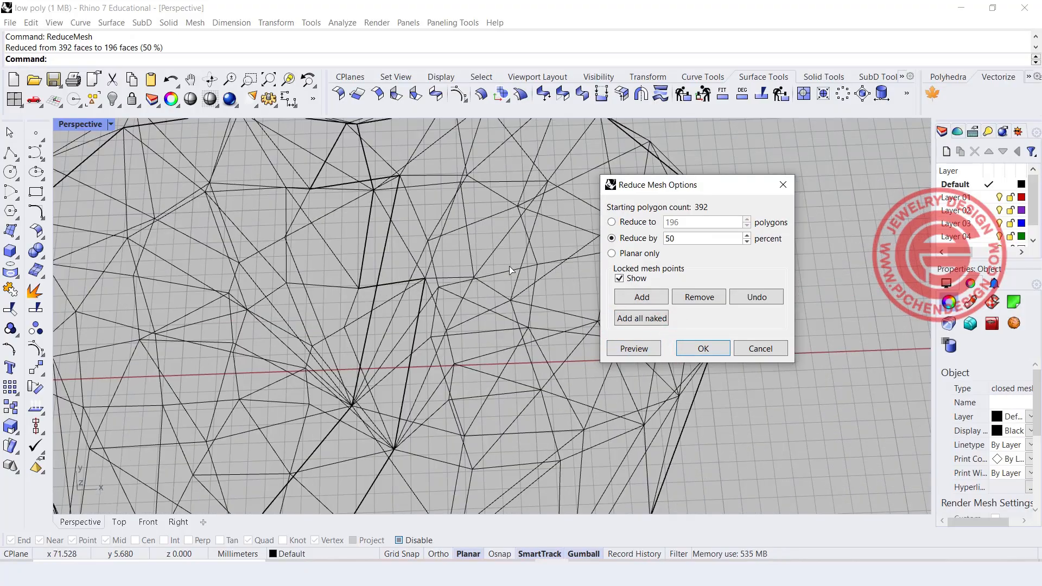
right_click_drag(381, 301, 331, 250)
scroll(460, 250, "up", 4)
right_click_drag(461, 244, 460, 311, "shift")
left_click(702, 348)
Examine the facets of the reduced mesh heart and compare them with the other hearts in the row
scroll(691, 348, "down", 5)
left_click(530, 311)
scroll(508, 273, "up", 4)
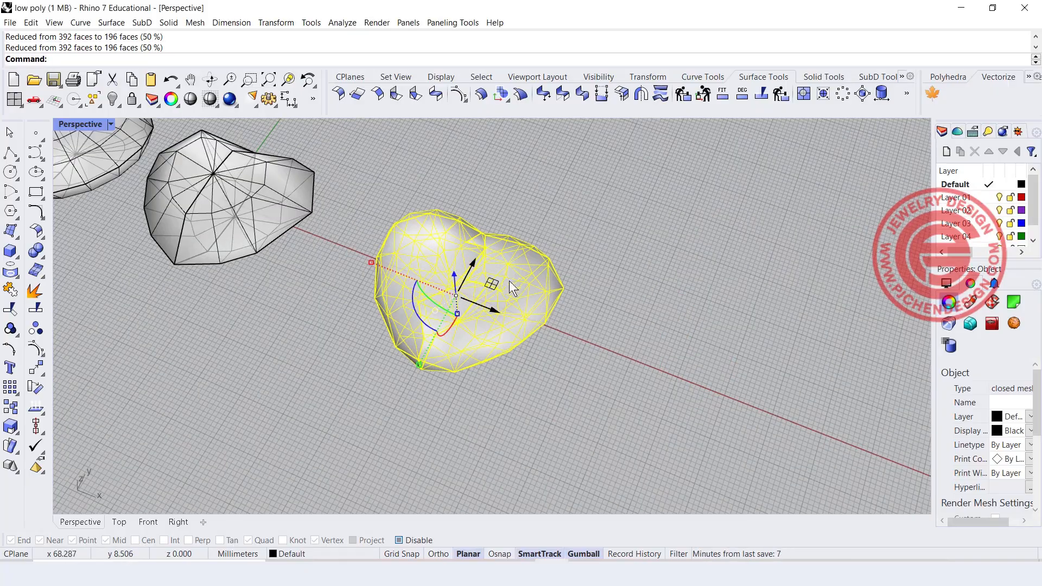
right_click_drag(503, 316, 544, 306)
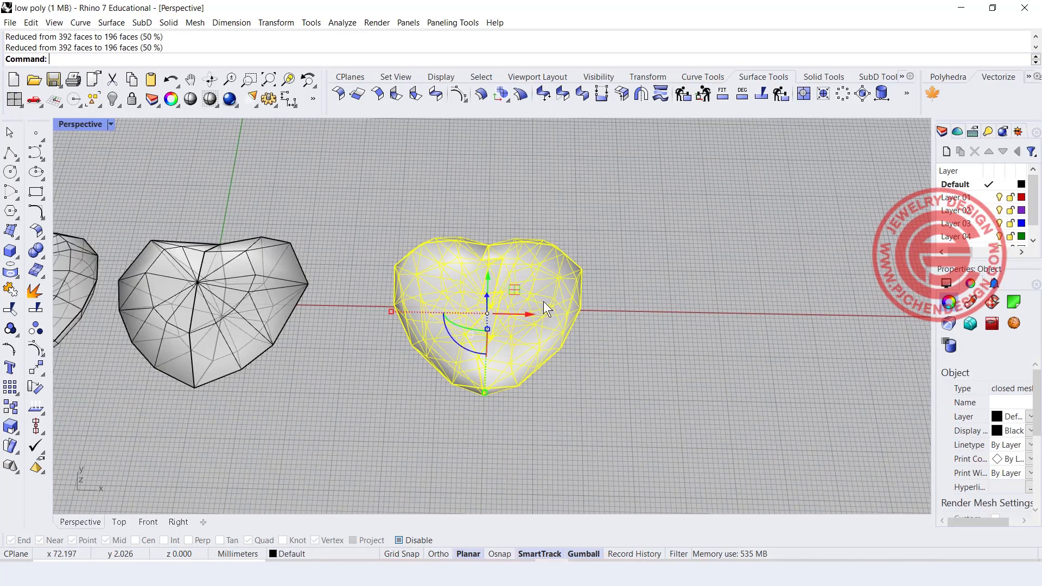
scroll(545, 304, "down", 2)
scroll(266, 232, "down", 2)
right_click_drag(324, 276, 579, 249, "shift")
right_click_drag(467, 256, 554, 309)
scroll(554, 309, "up", 2)
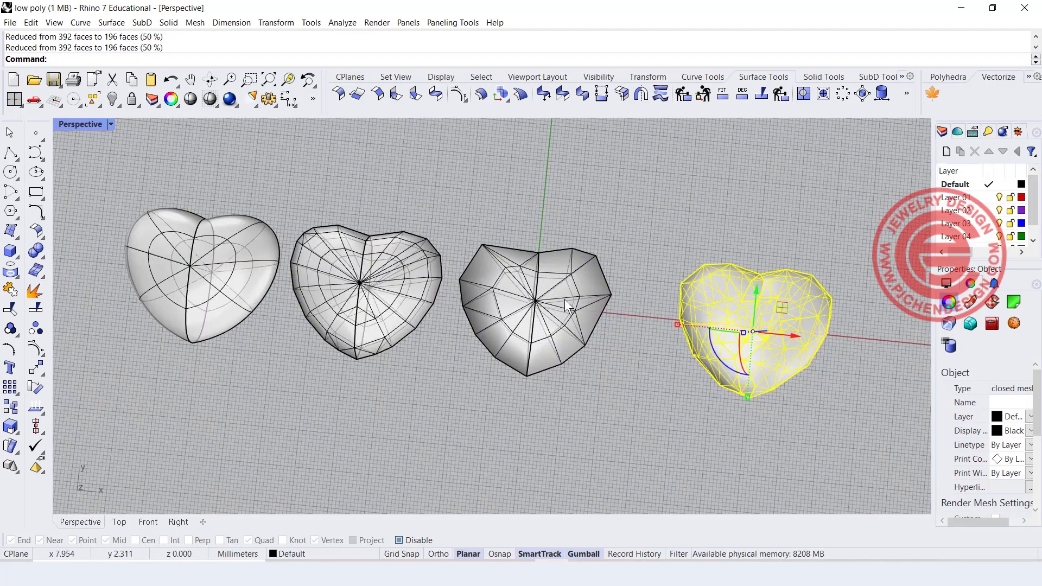
Extract the wireframe curves of the coarsest mesh heart near the origin, working in the maximized Top viewport
scroll(562, 301, "up", 2)
left_click(581, 288)
right_click_drag(567, 341, 624, 348)
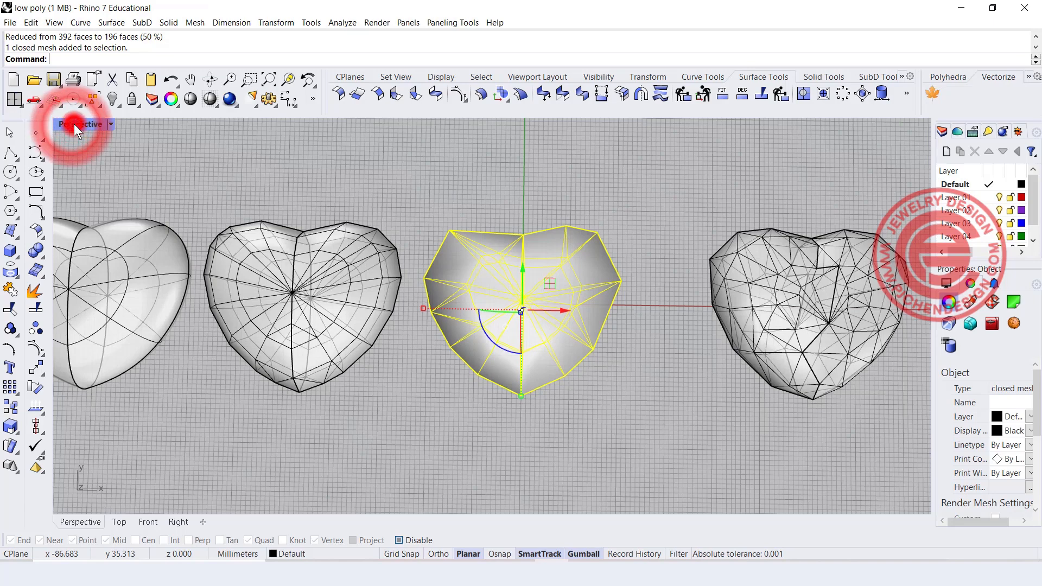
double_click(73, 125)
double_click(69, 124)
left_click(81, 22)
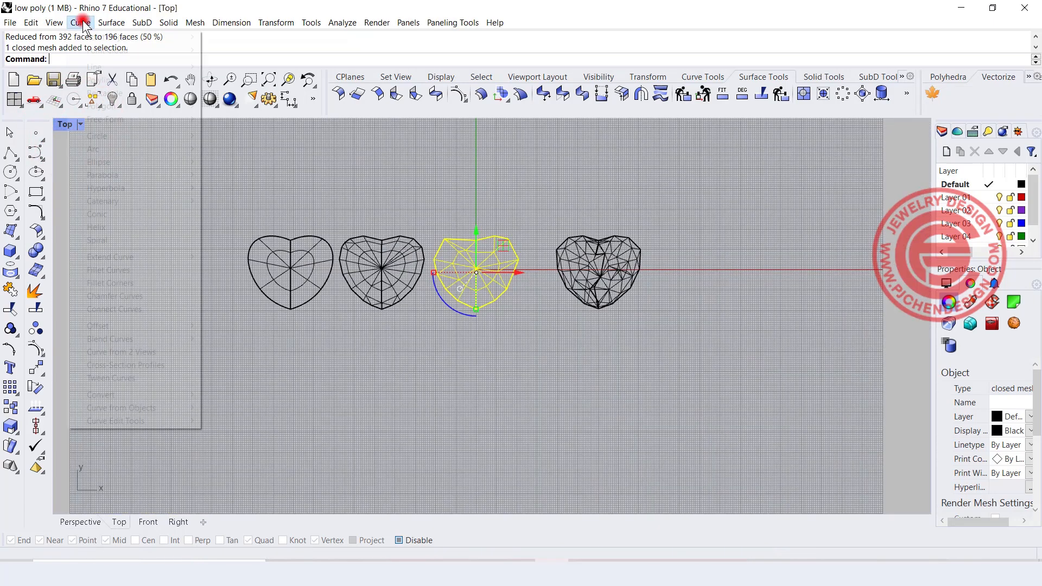
mouse_move(105, 411)
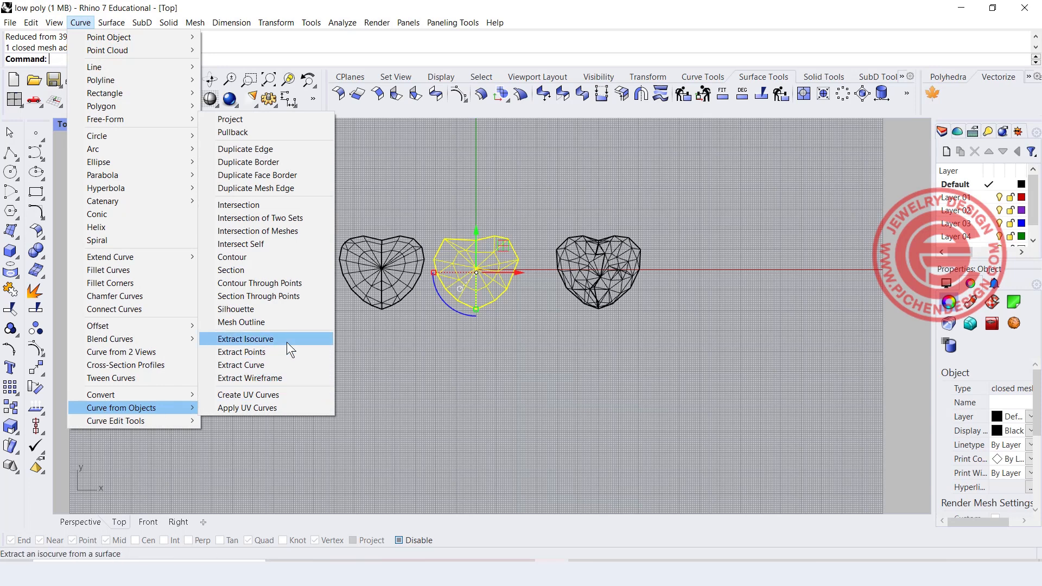
left_click(271, 376)
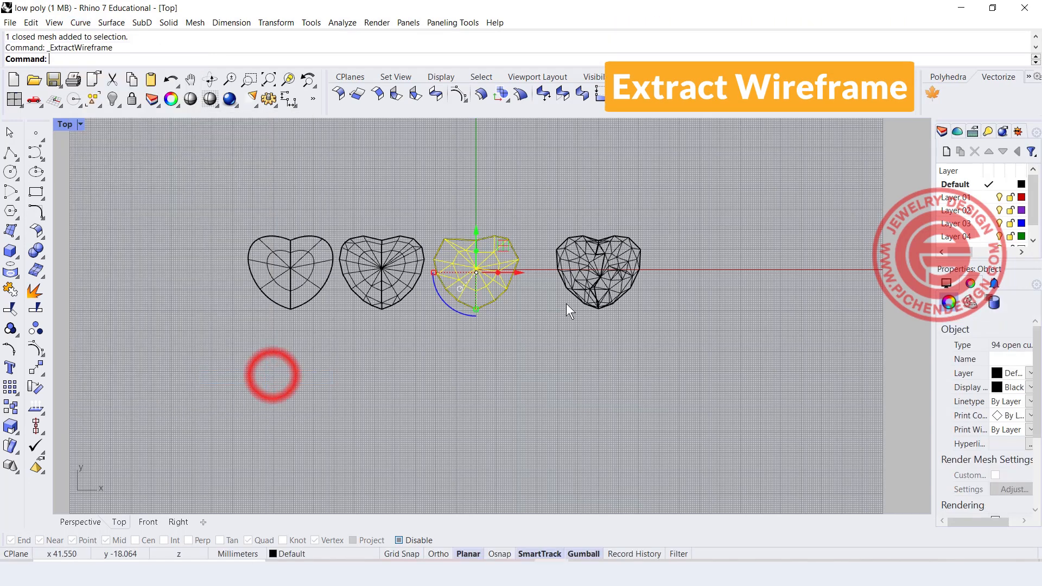
Move the extracted wireframe along positive X, past the reduced mesh heart
left_click_drag(519, 272, 771, 290)
left_click(756, 402)
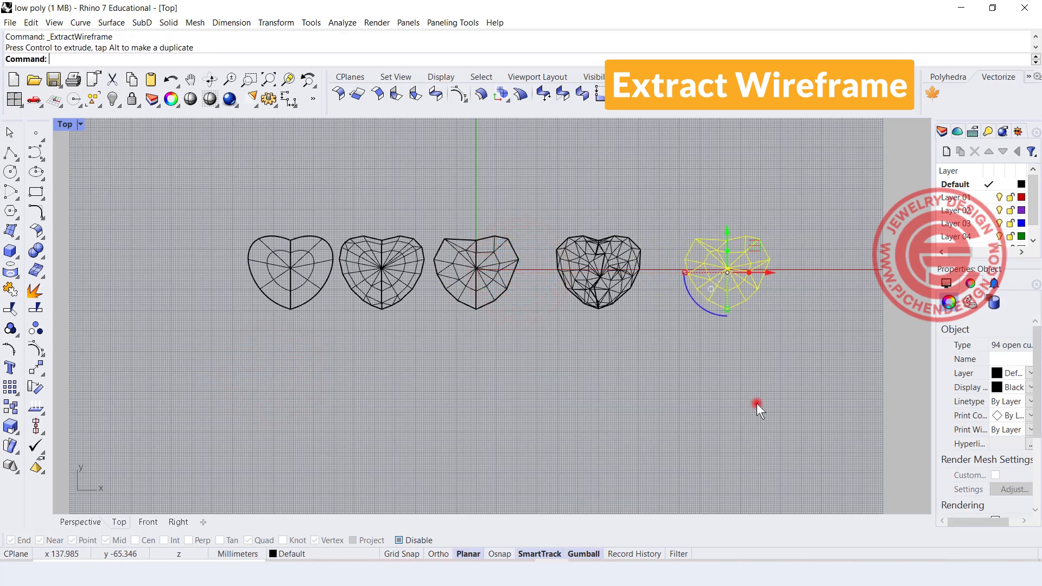
right_click_drag(704, 293, 627, 268)
scroll(632, 255, "up", 3)
scroll(611, 228, "down", 3)
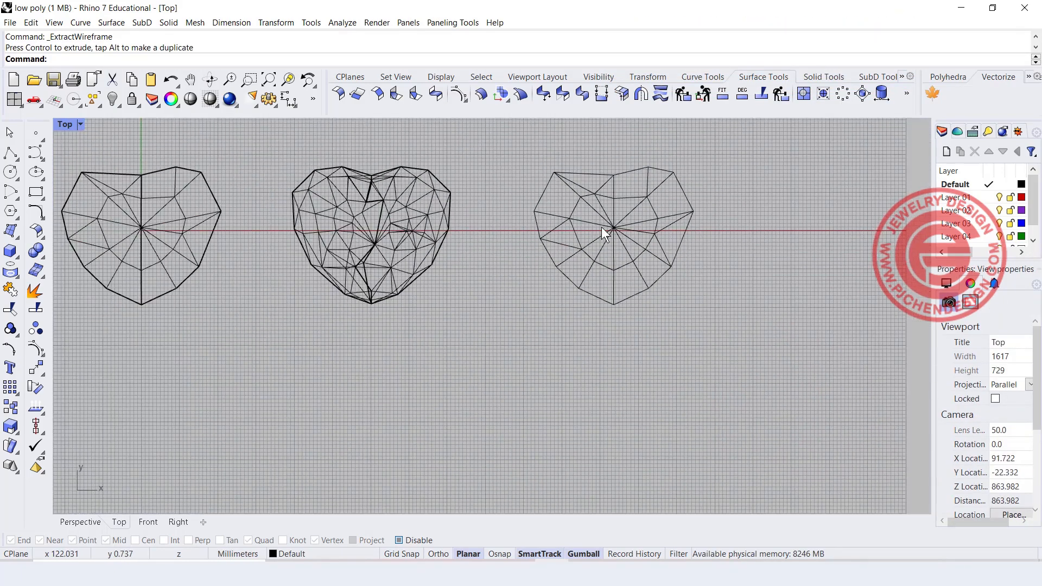
Pipe all the wireframe curves with radius 1 and round caps, and move the curves along positive X clear of the pipes
left_click_drag(658, 247, 697, 332)
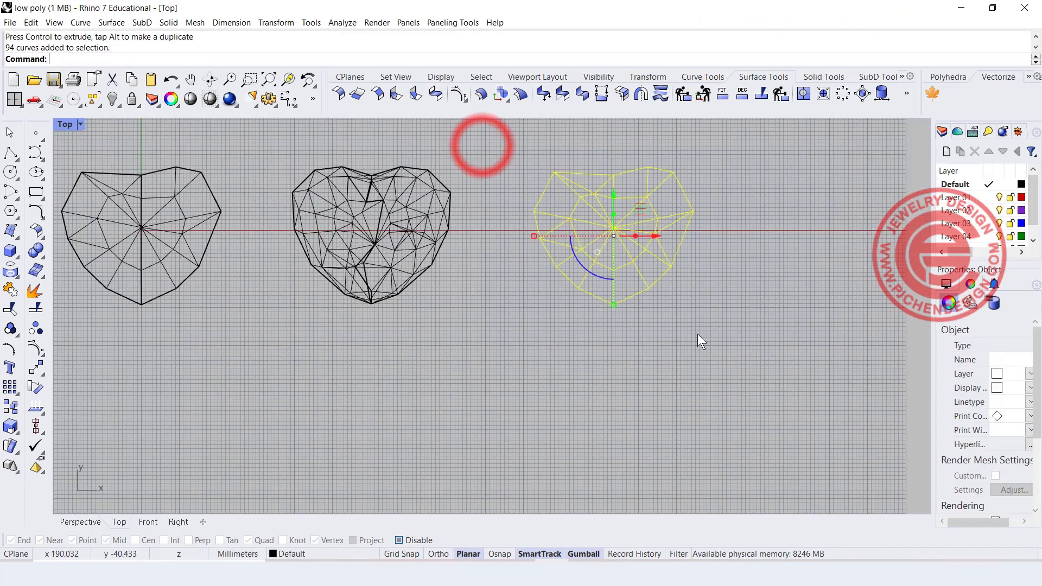
left_click(17, 262)
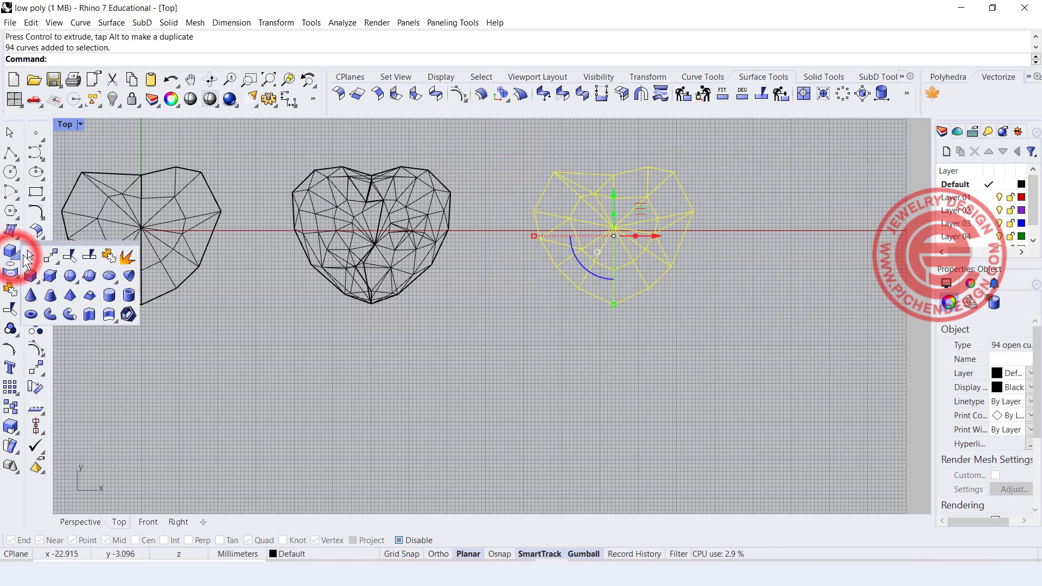
left_click(73, 318)
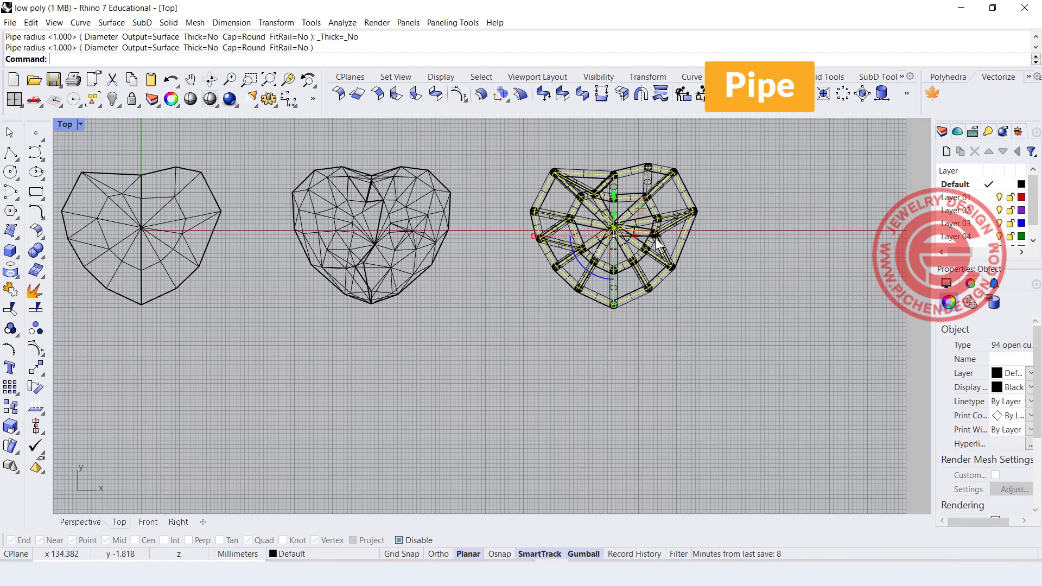
left_click_drag(656, 236, 859, 237)
right_click_drag(599, 204, 389, 219)
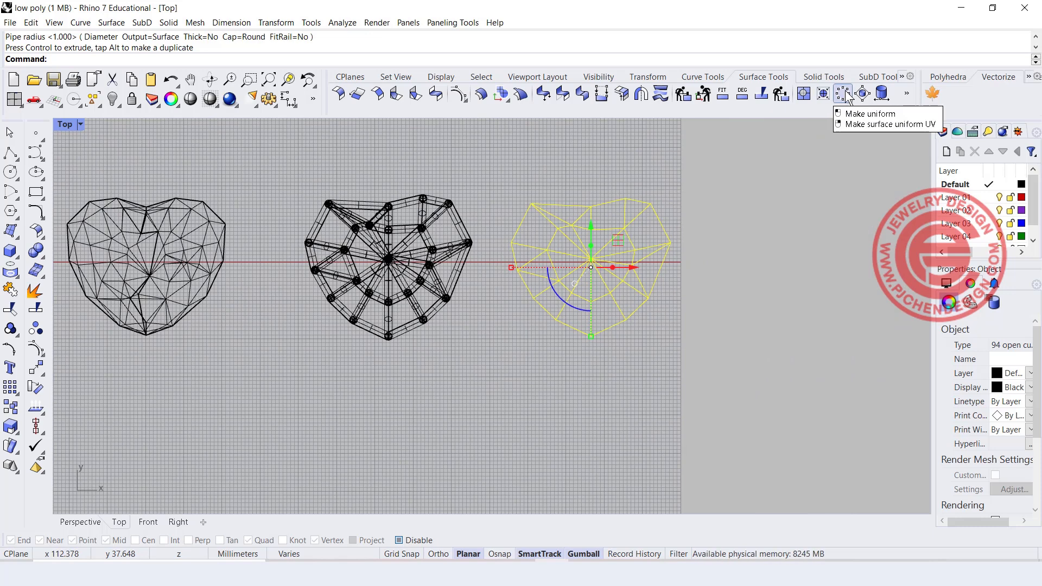
Create a SubD MultiPipe from the moved wireframe curves with pipe radius 1 and 0 strut divisions
left_click(874, 76)
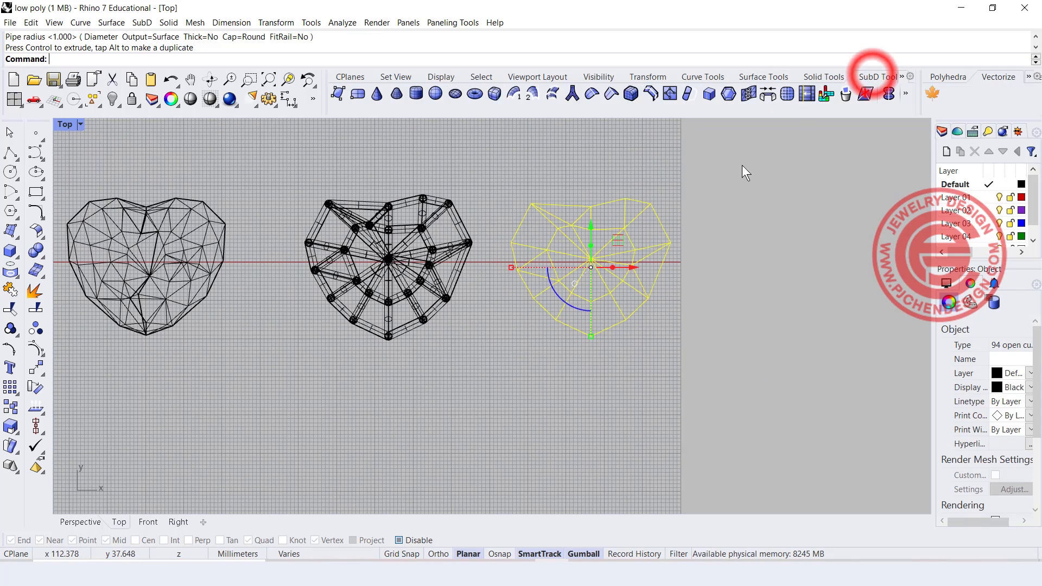
left_click(571, 95)
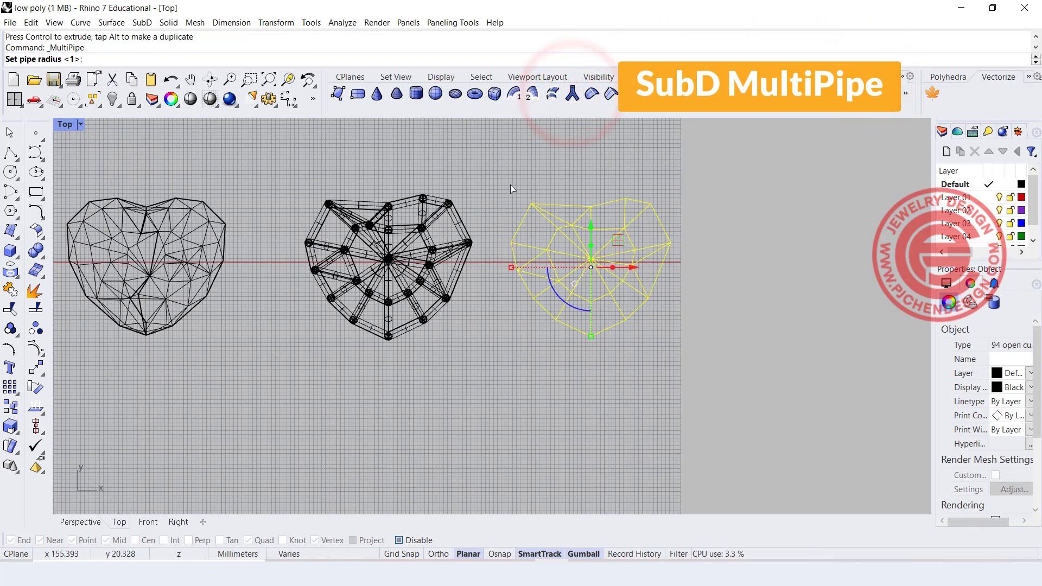
key("Return")
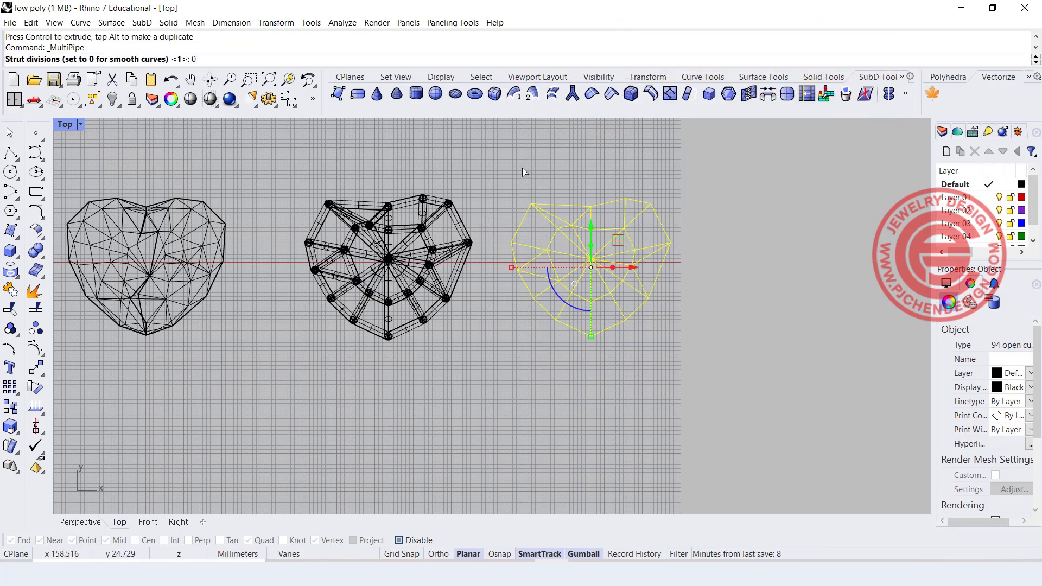
type("0")
key("Return")
left_click(577, 149)
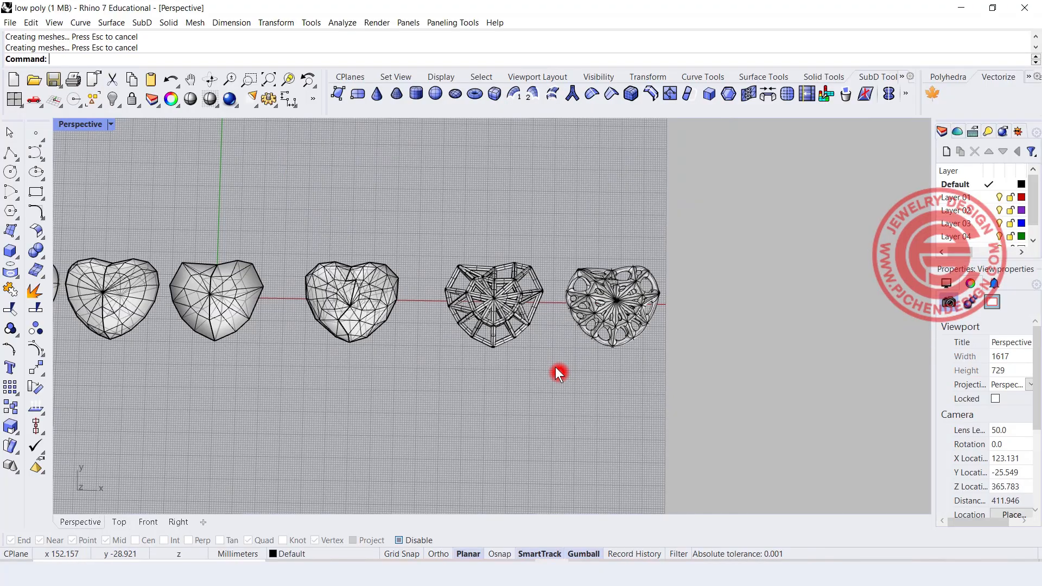
Examine the piped and MultiPipe lattice hearts alongside the mesh hearts from several angles in the Perspective viewport
right_click_drag(555, 368, 511, 249)
scroll(512, 249, "up", 6)
right_click_drag(659, 307, 607, 328)
scroll(607, 328, "down", 4)
scroll(175, 284, "down", 2)
right_click_drag(178, 285, 403, 269, "shift")
scroll(403, 270, "up", 2)
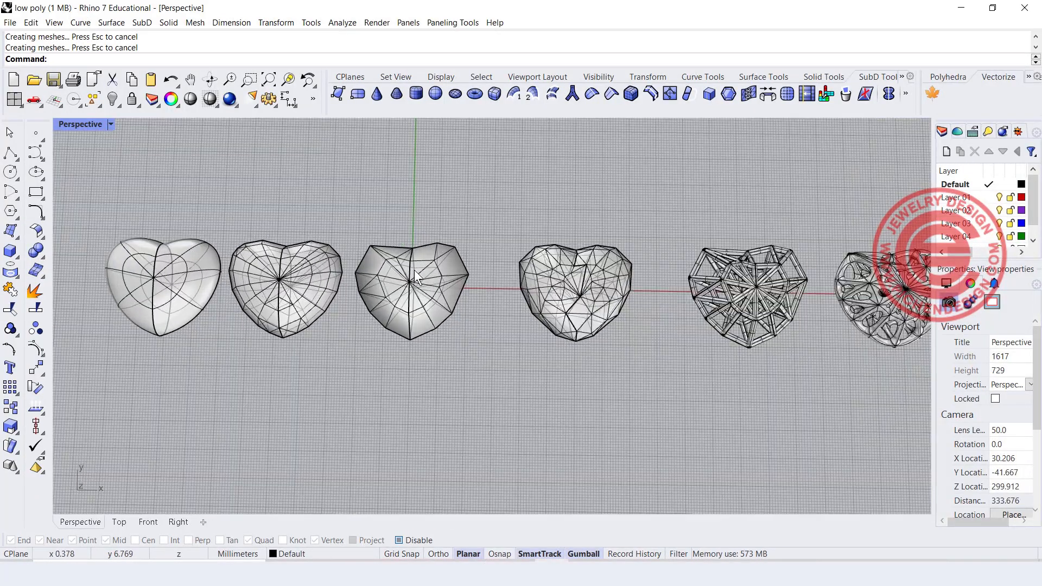
right_click_drag(544, 370, 563, 348)
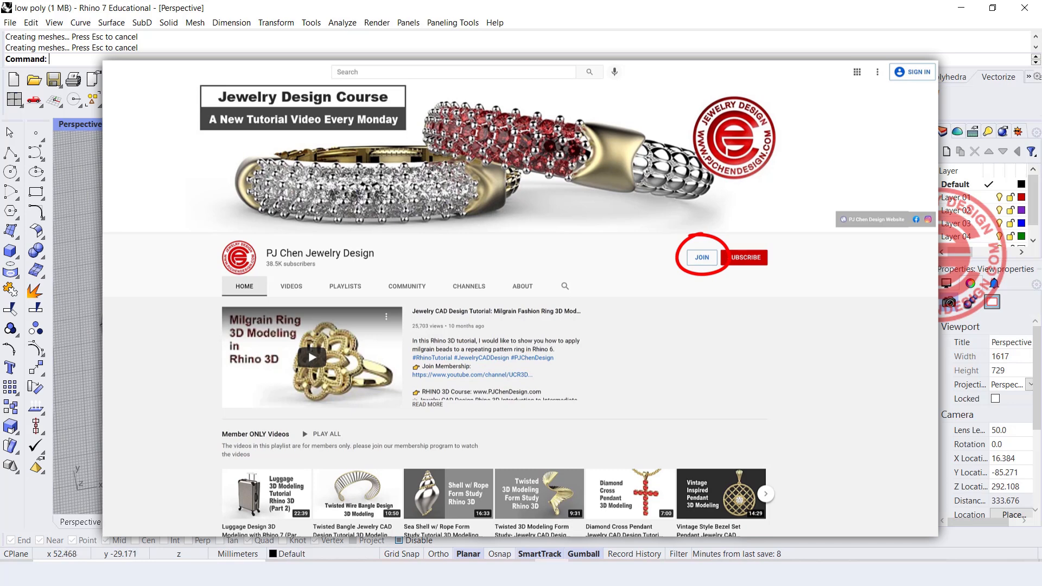
scroll(563, 346, "down", 2)
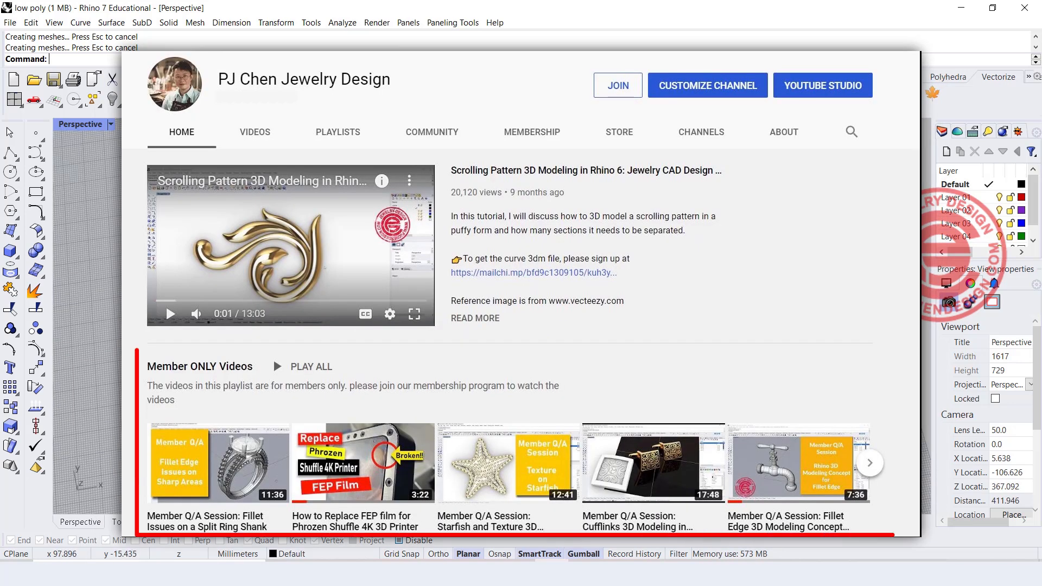
mouse_move(563, 345)
right_mouse_down("shift")
mouse_move(468, 346)
mouse_move(483, 304)
right_mouse_up("shift")
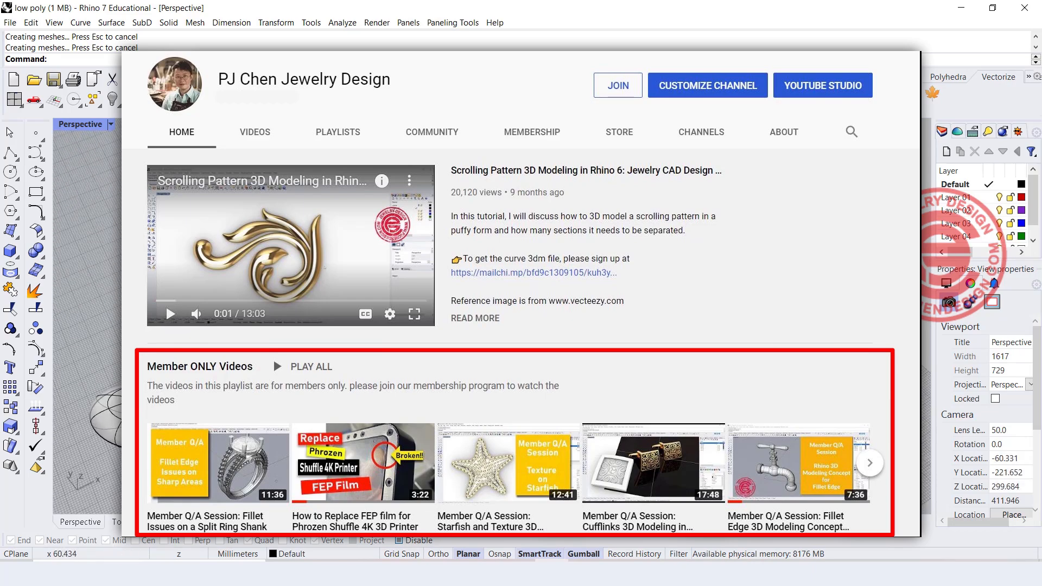
scroll(437, 265, "up", 6)
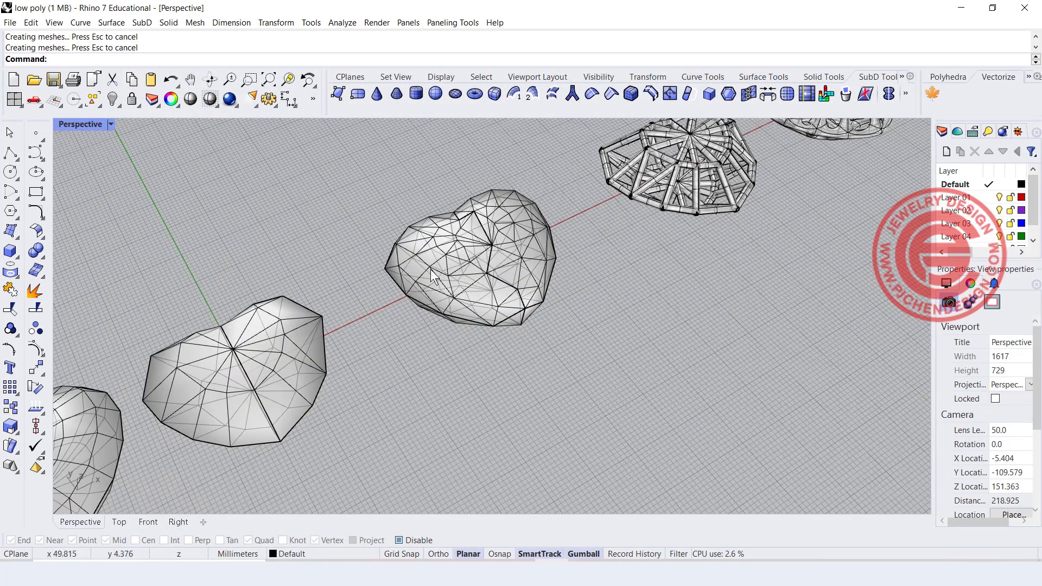